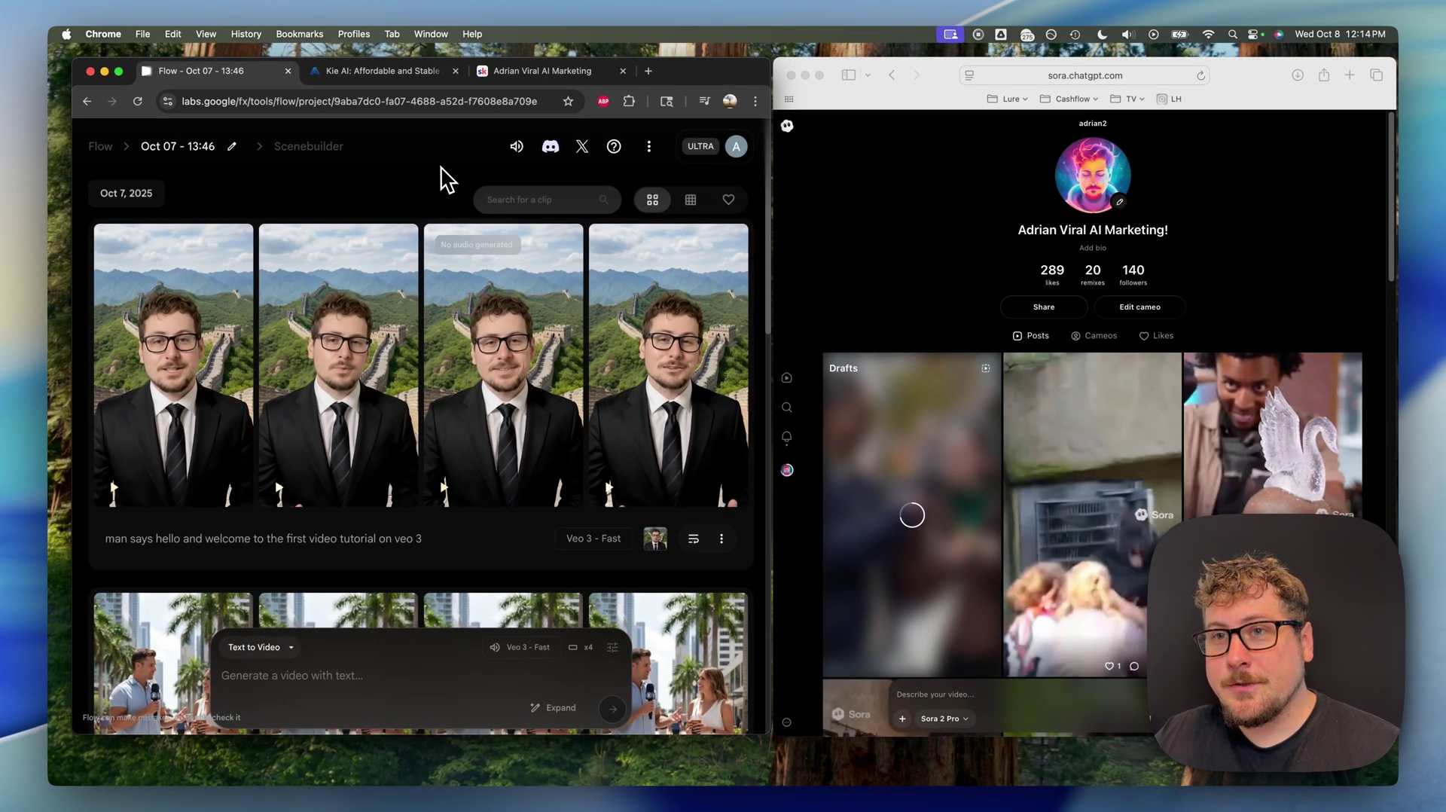
- Bring the Sora profile window forward, then show the Skool AI marketing community About page
left_click(952, 182)
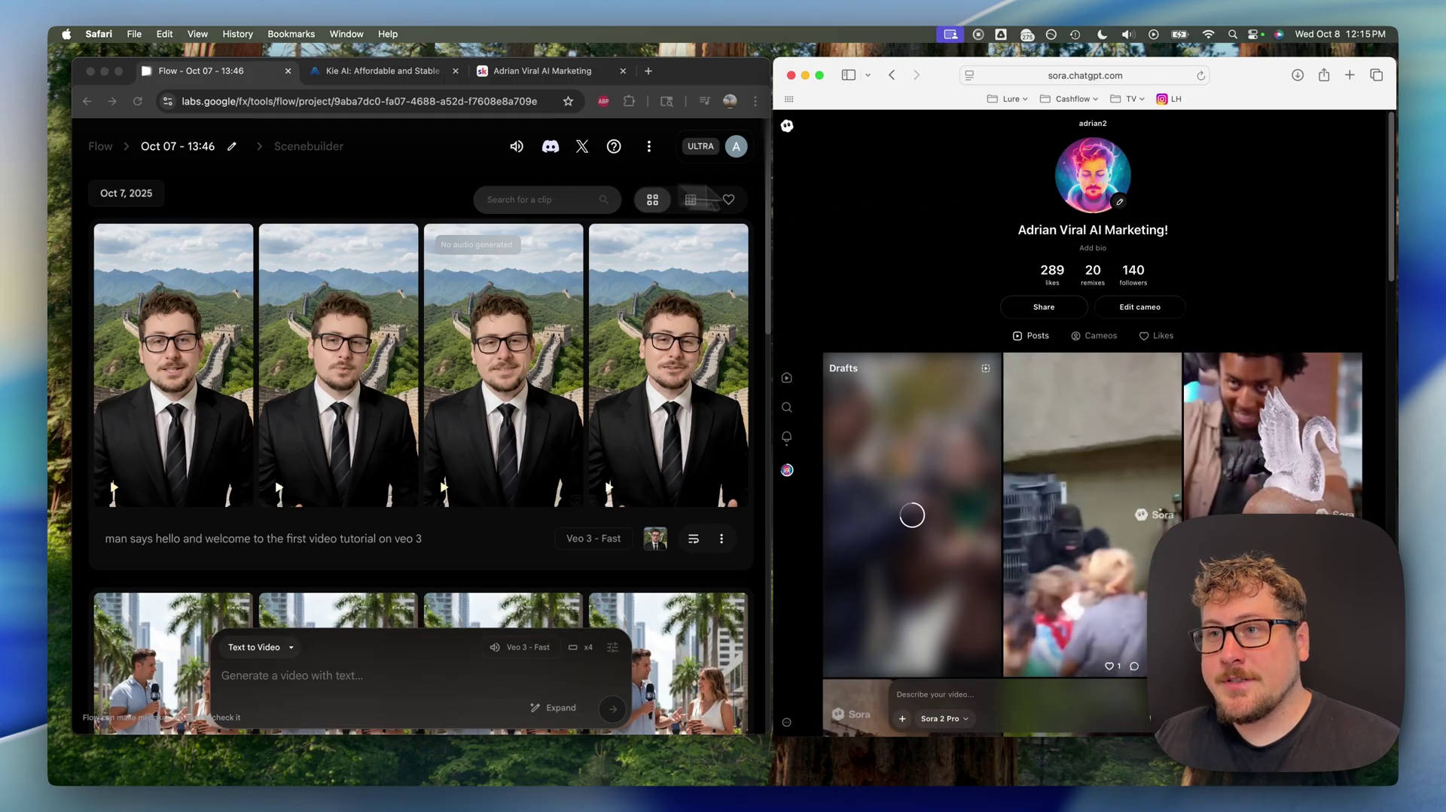
left_click(543, 70)
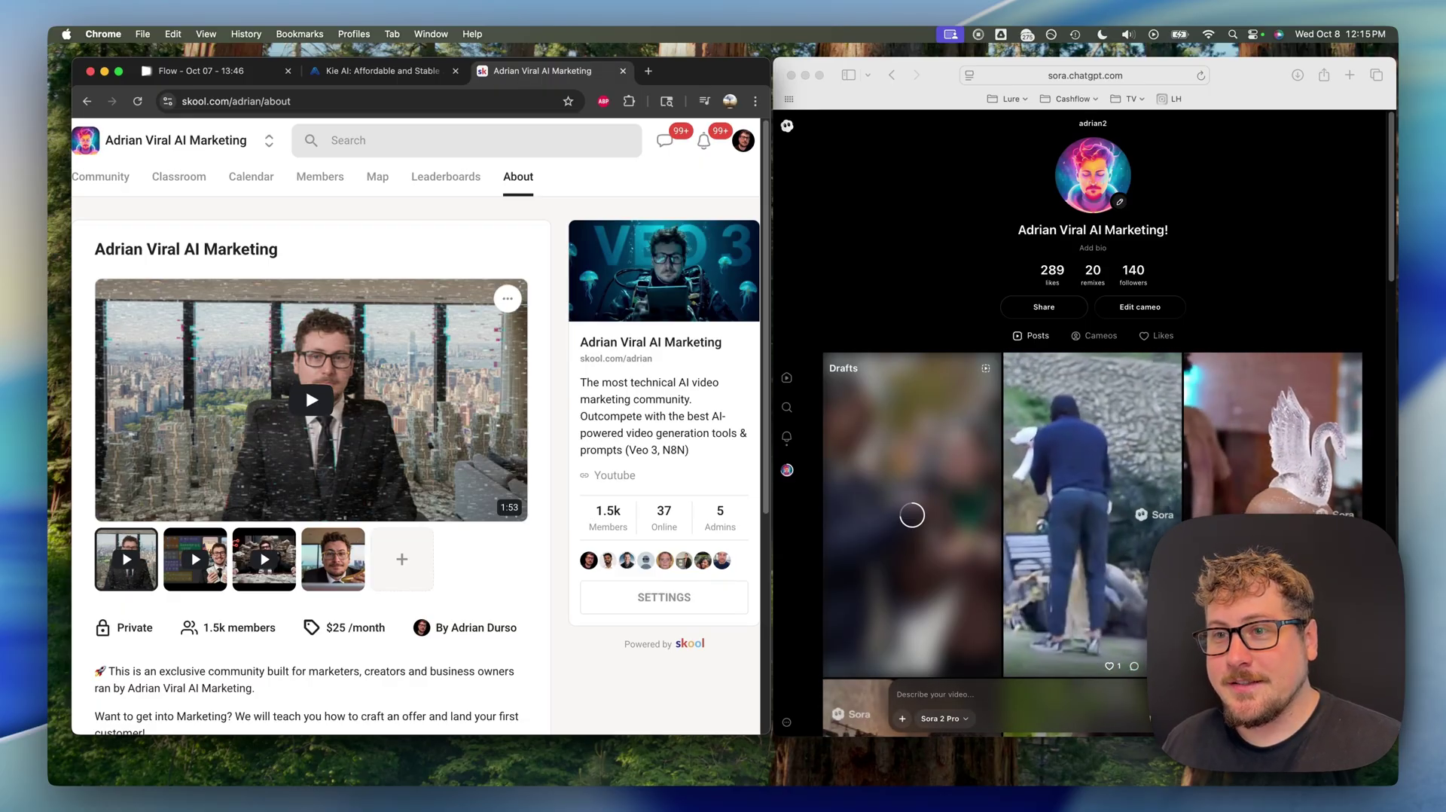
- Go back to the Google Flow tab with the Veo 3 project clips
left_click(210, 70)
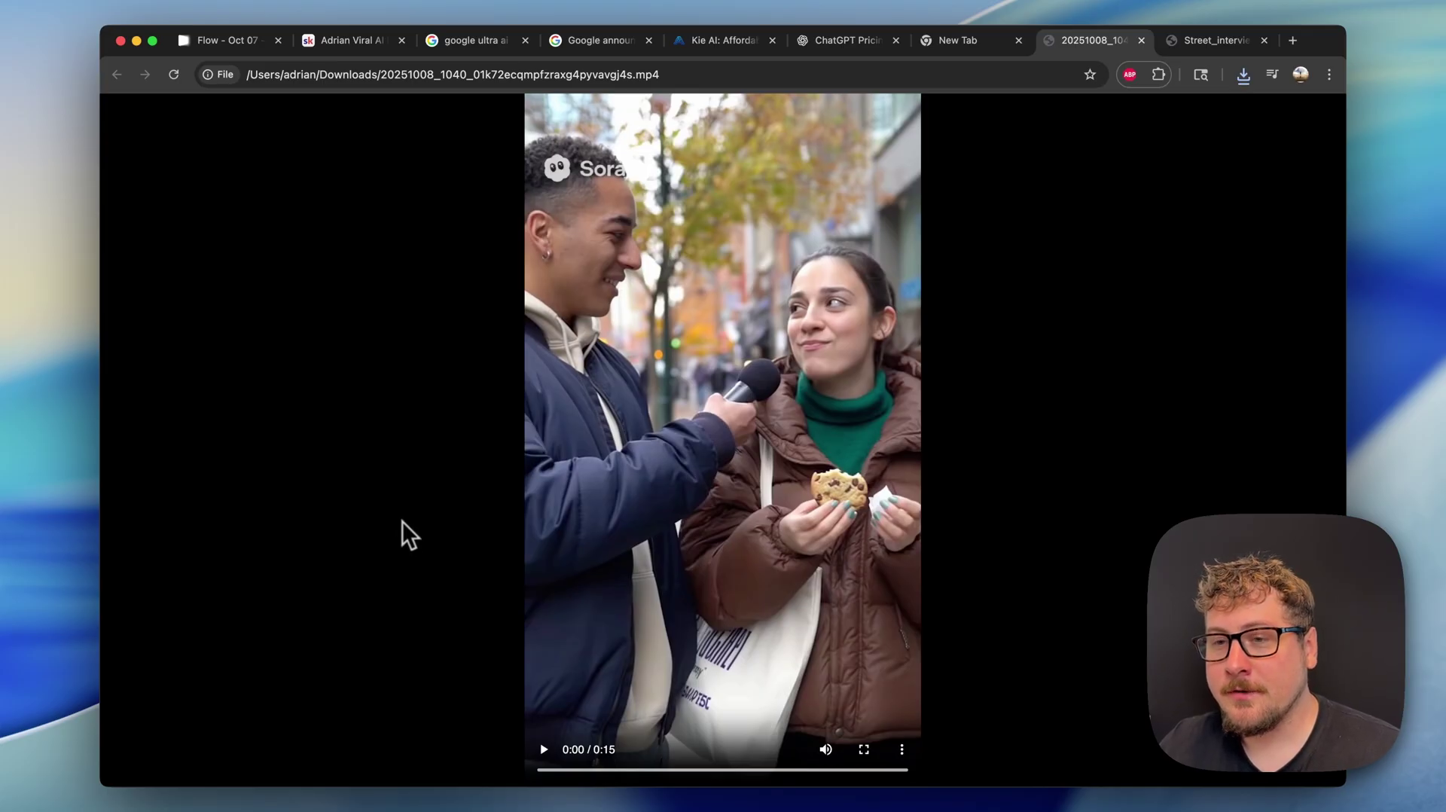
- Play the Sora cookie interview clip, scrub from 0:03 to about 0:08, then bring up the Street_interview video
left_click(545, 753)
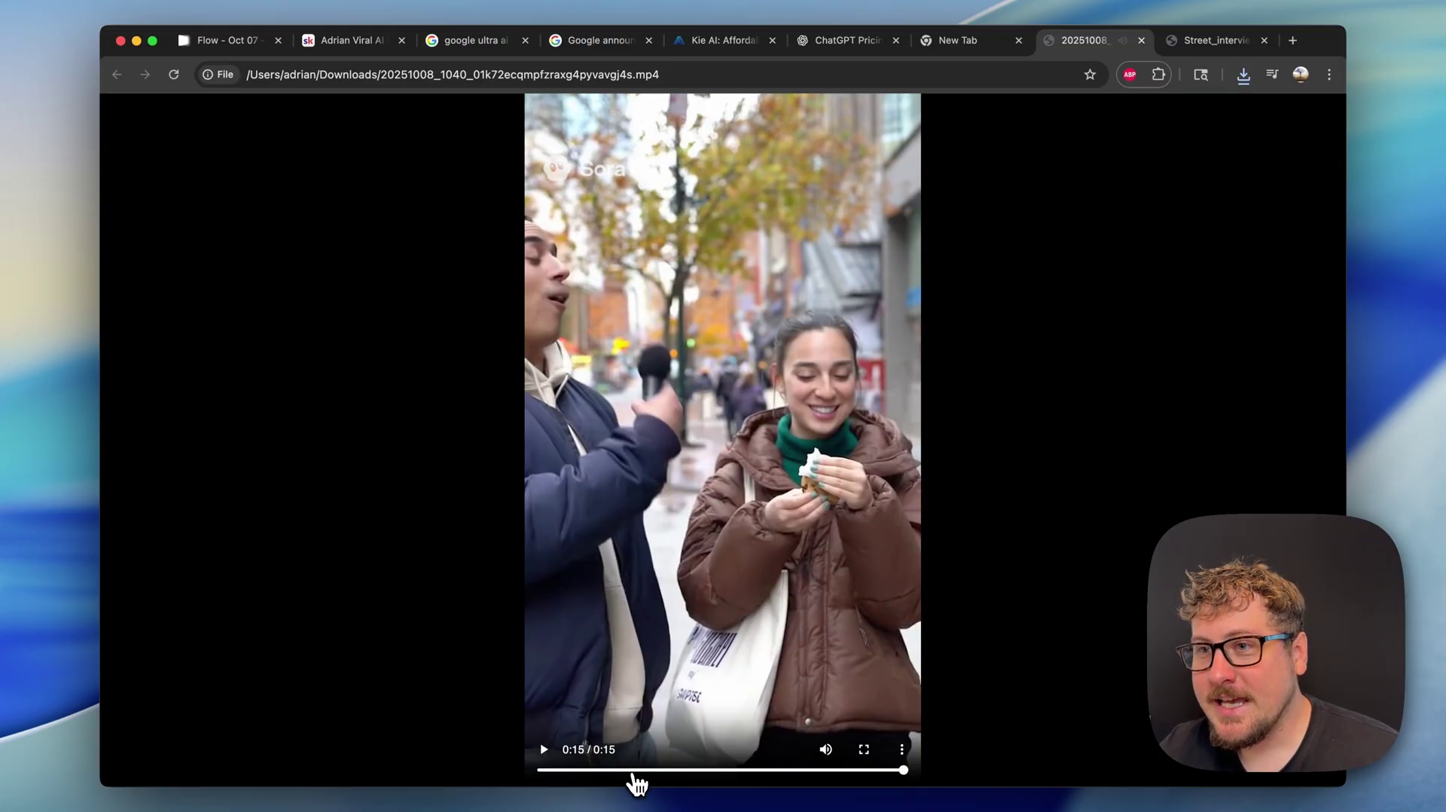
left_click(630, 771)
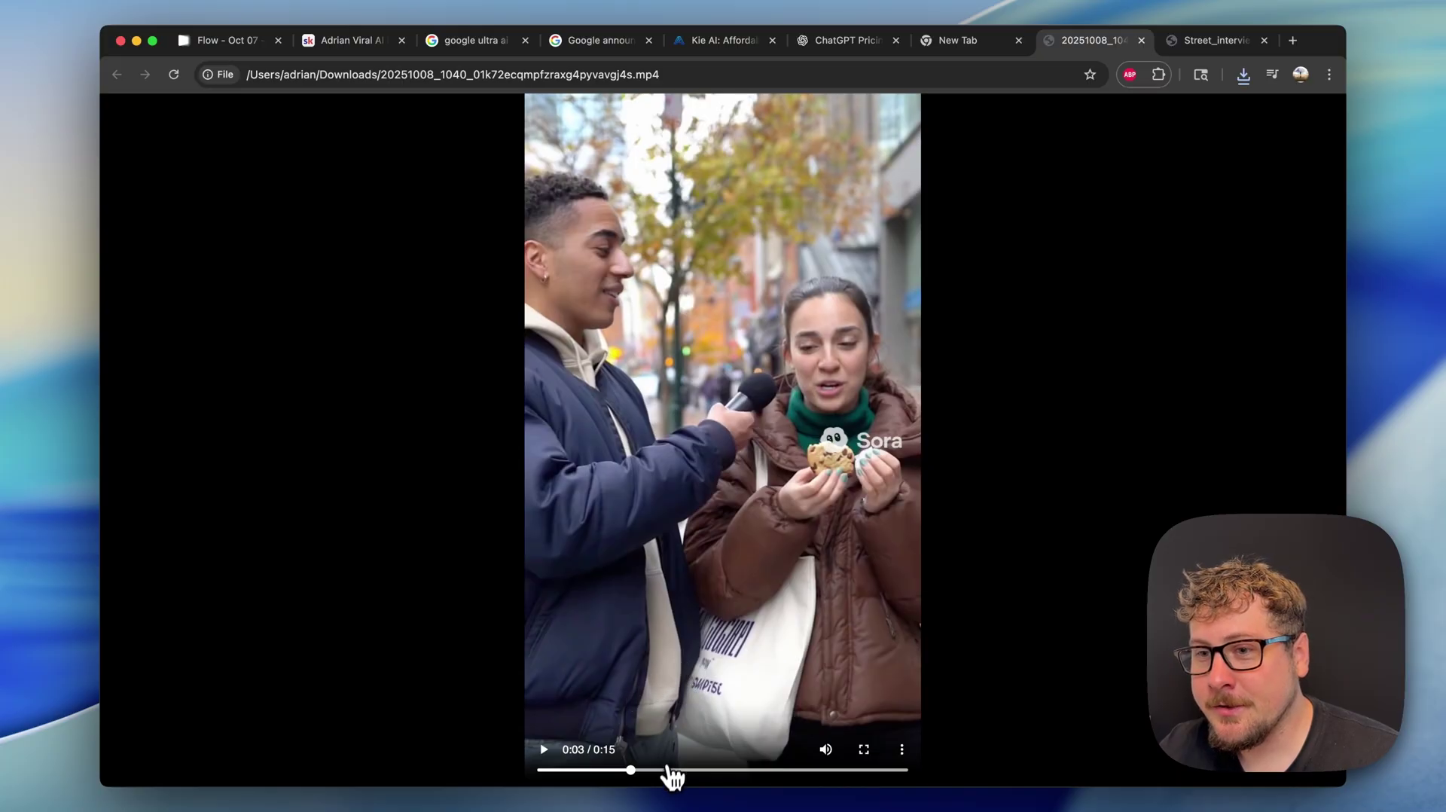
left_click(662, 771)
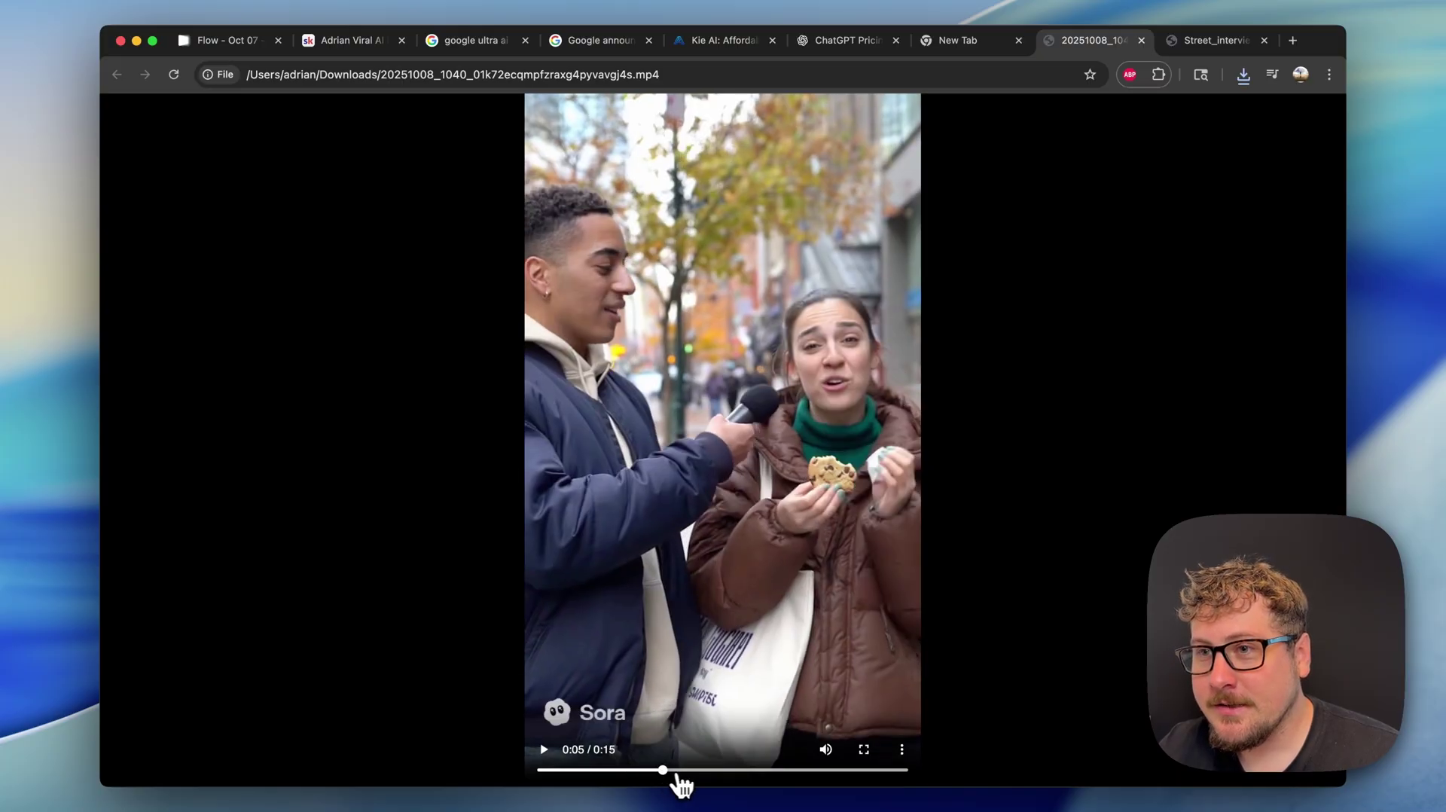
left_click(685, 771)
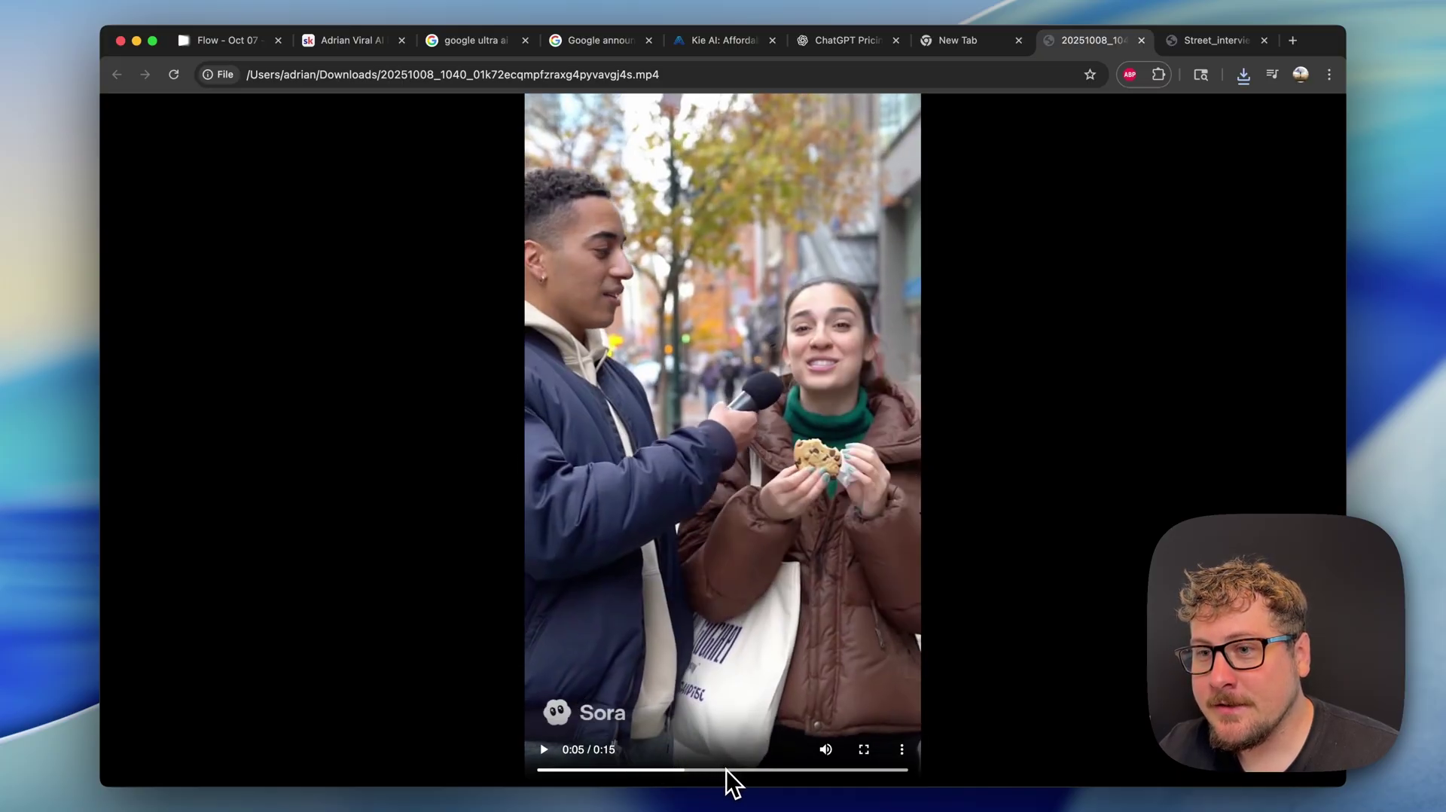
left_click(728, 771)
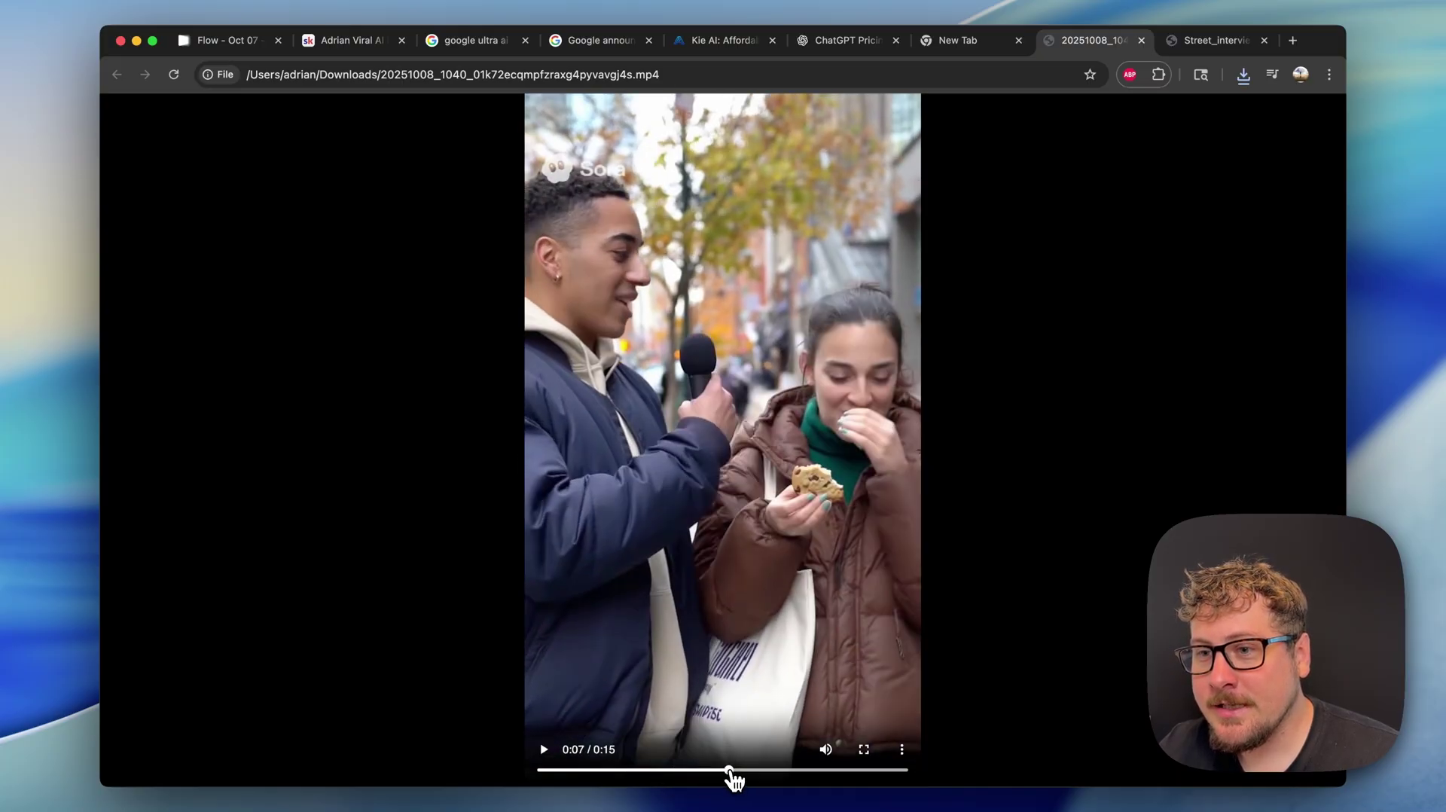
left_click(757, 772)
left_click(776, 771)
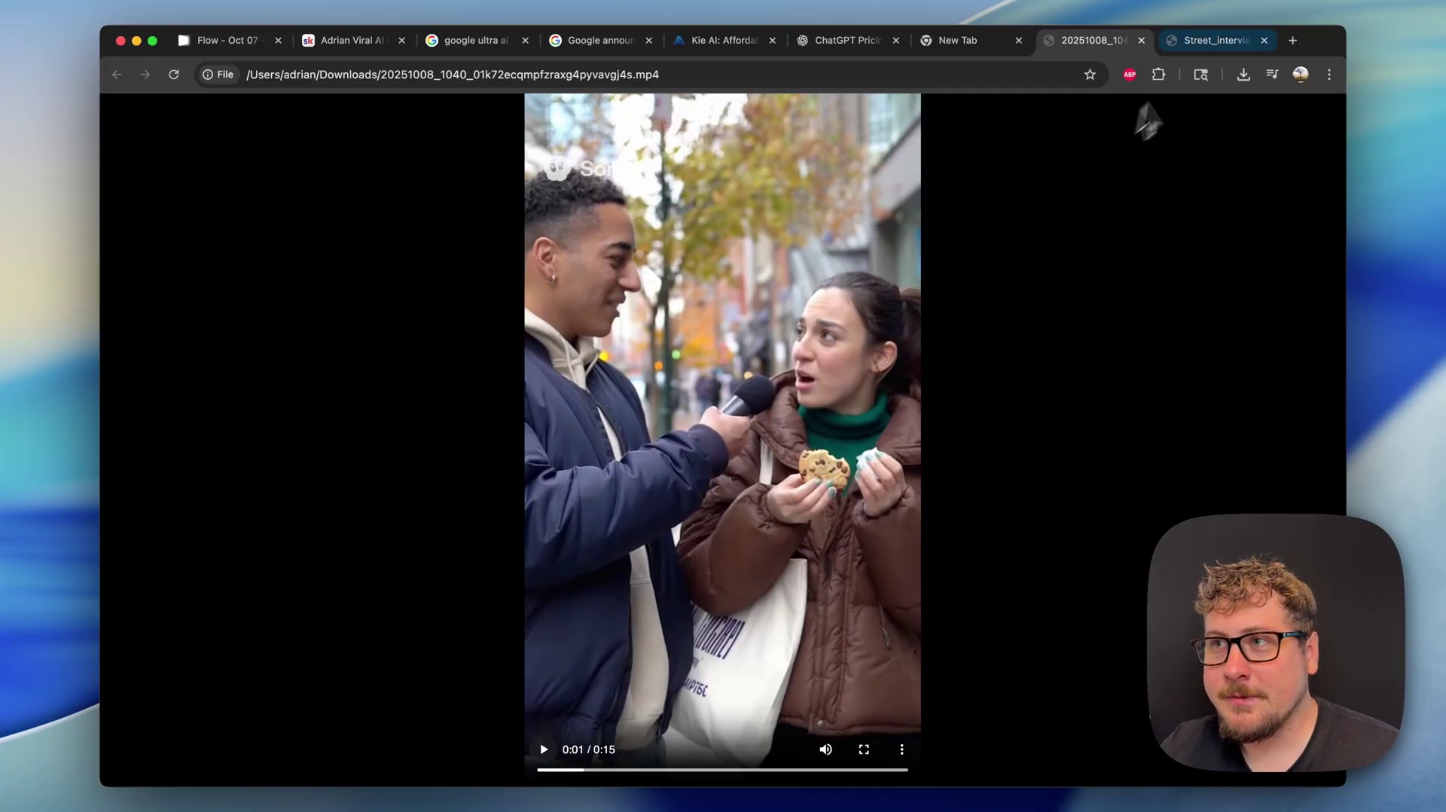
left_click(1205, 44)
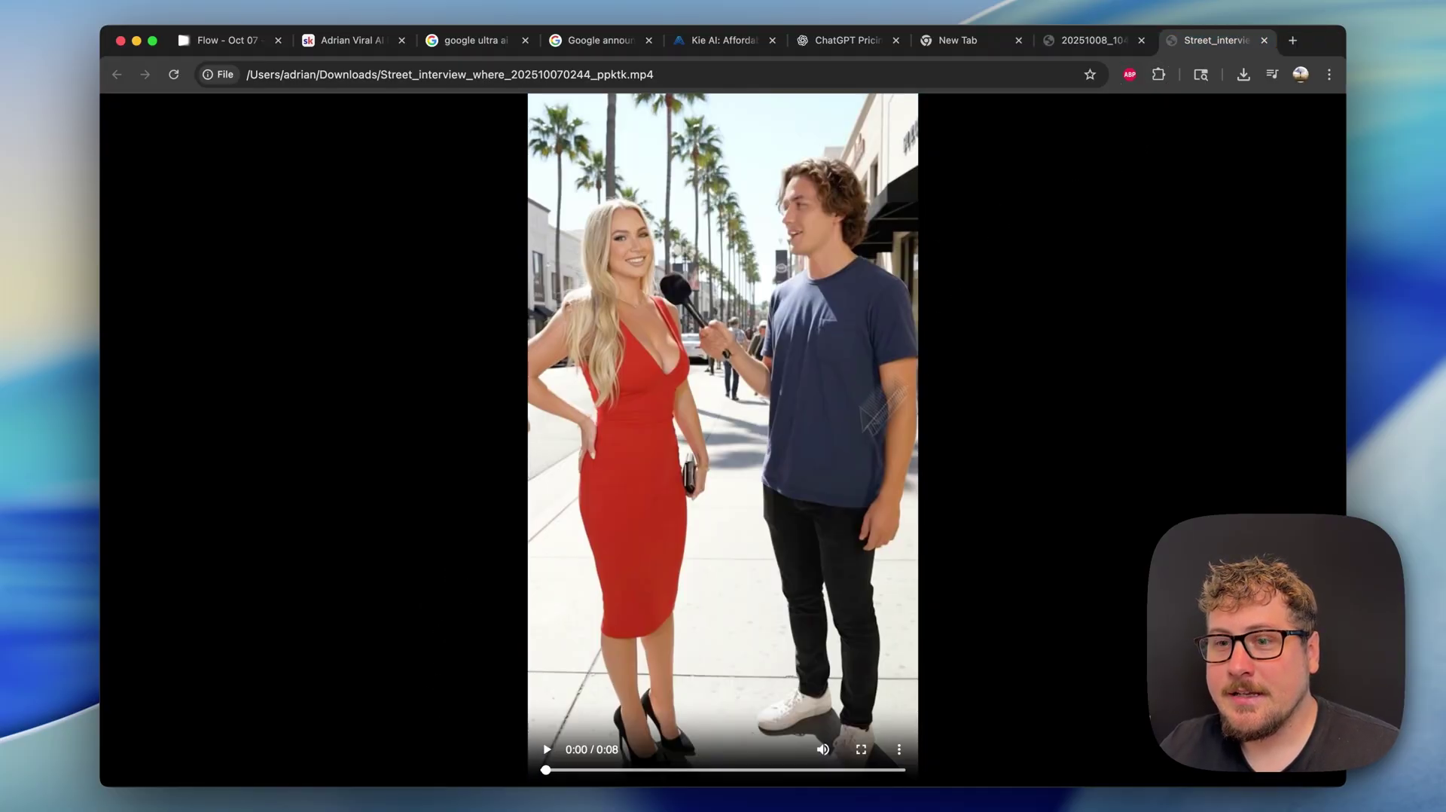
- Play the 8-second palm-tree Street_interview clip
left_click(550, 751)
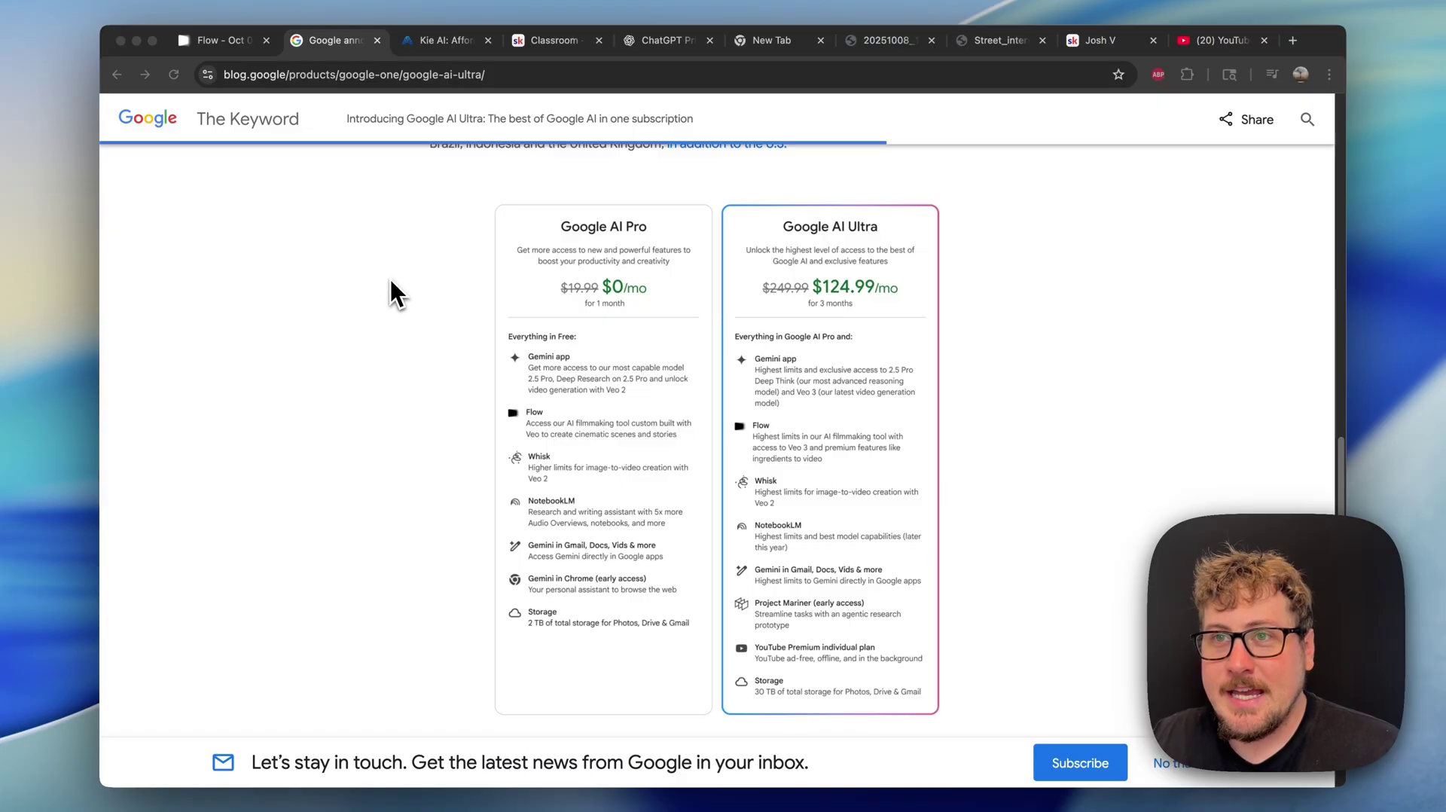
- Show Kie AI's Veo 3 Playground and focus its generation prompt box and image upload area
left_click(441, 42)
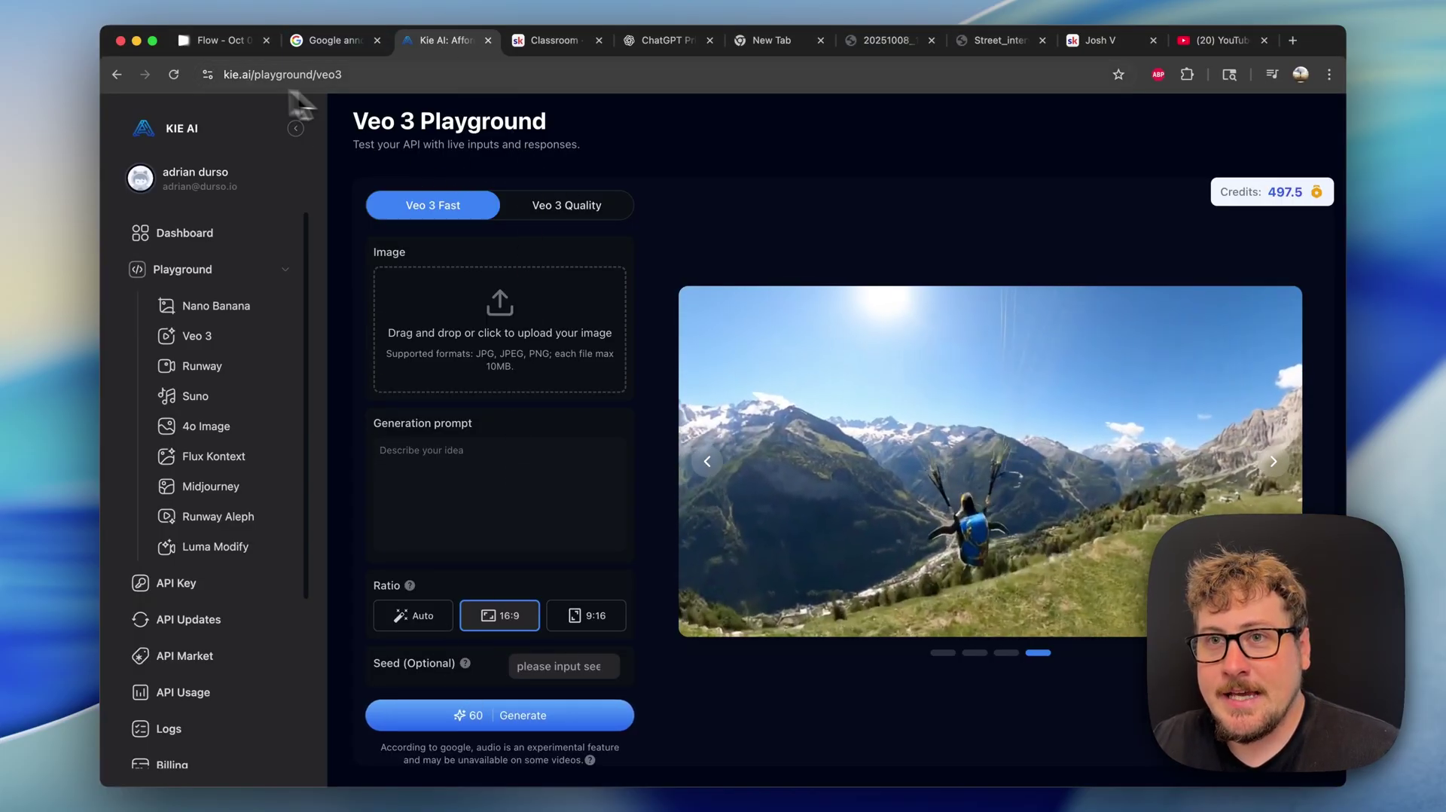
left_click(477, 448)
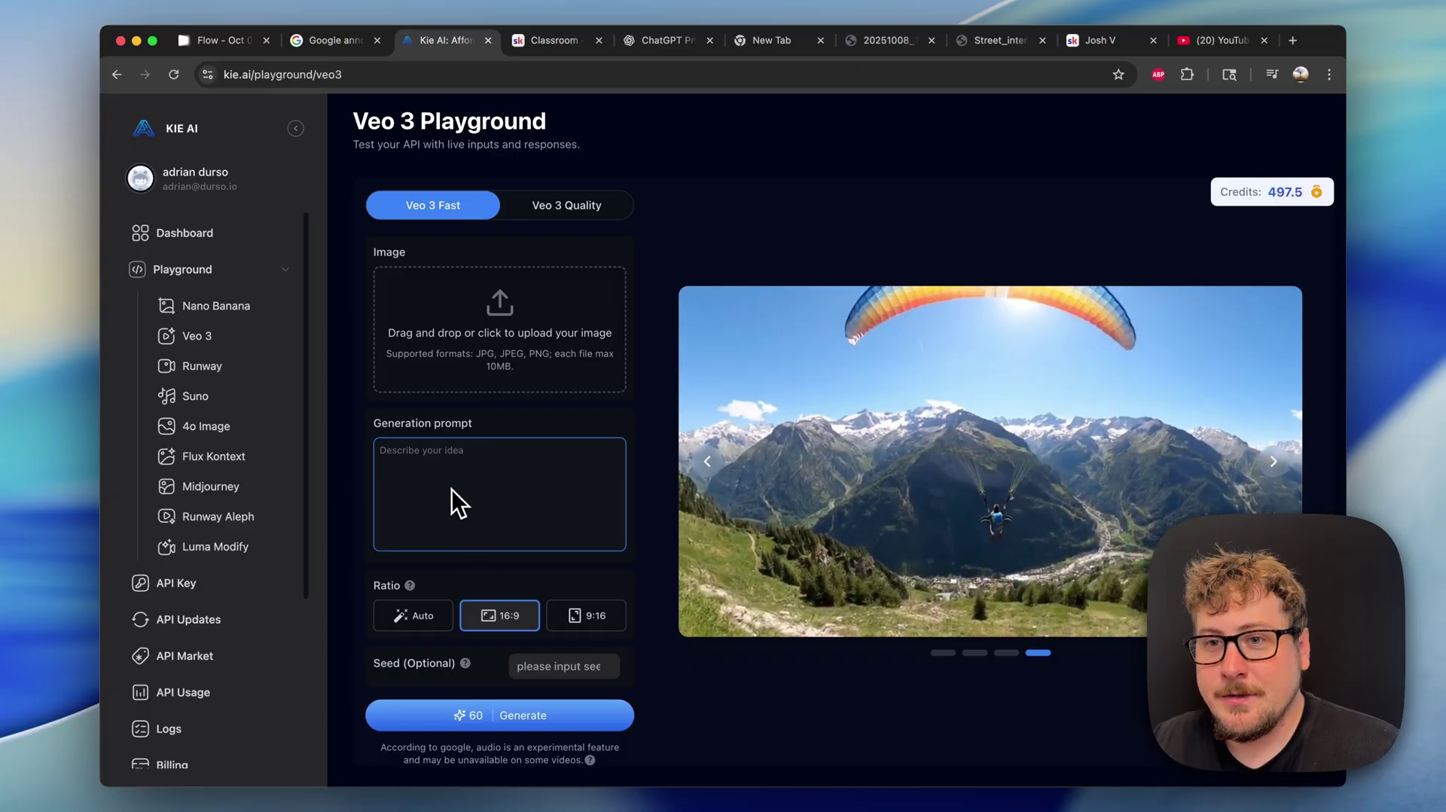
left_click(528, 369)
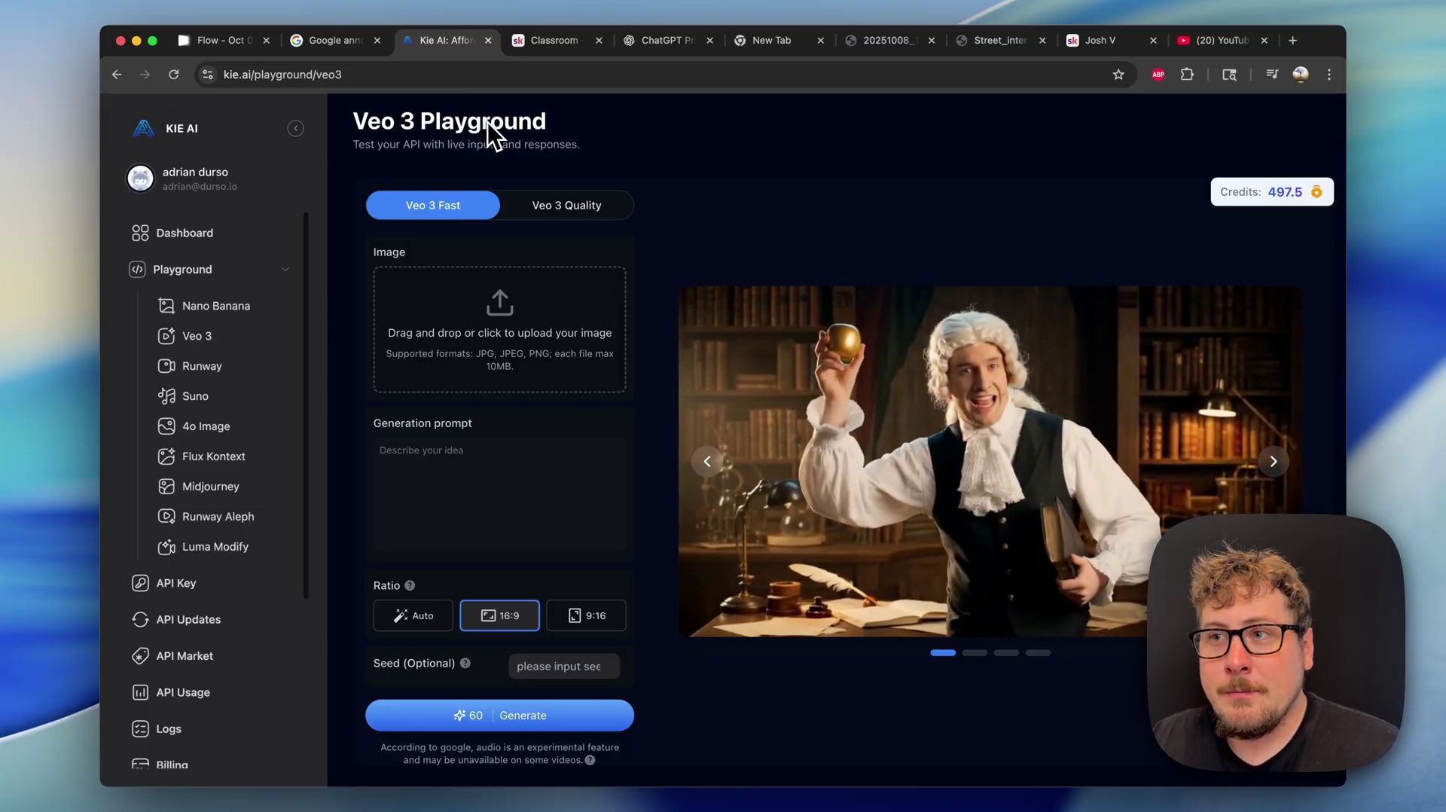
- Switch back to the Google AI Ultra announcement showing Ultra at $124.99/mo
left_click(336, 42)
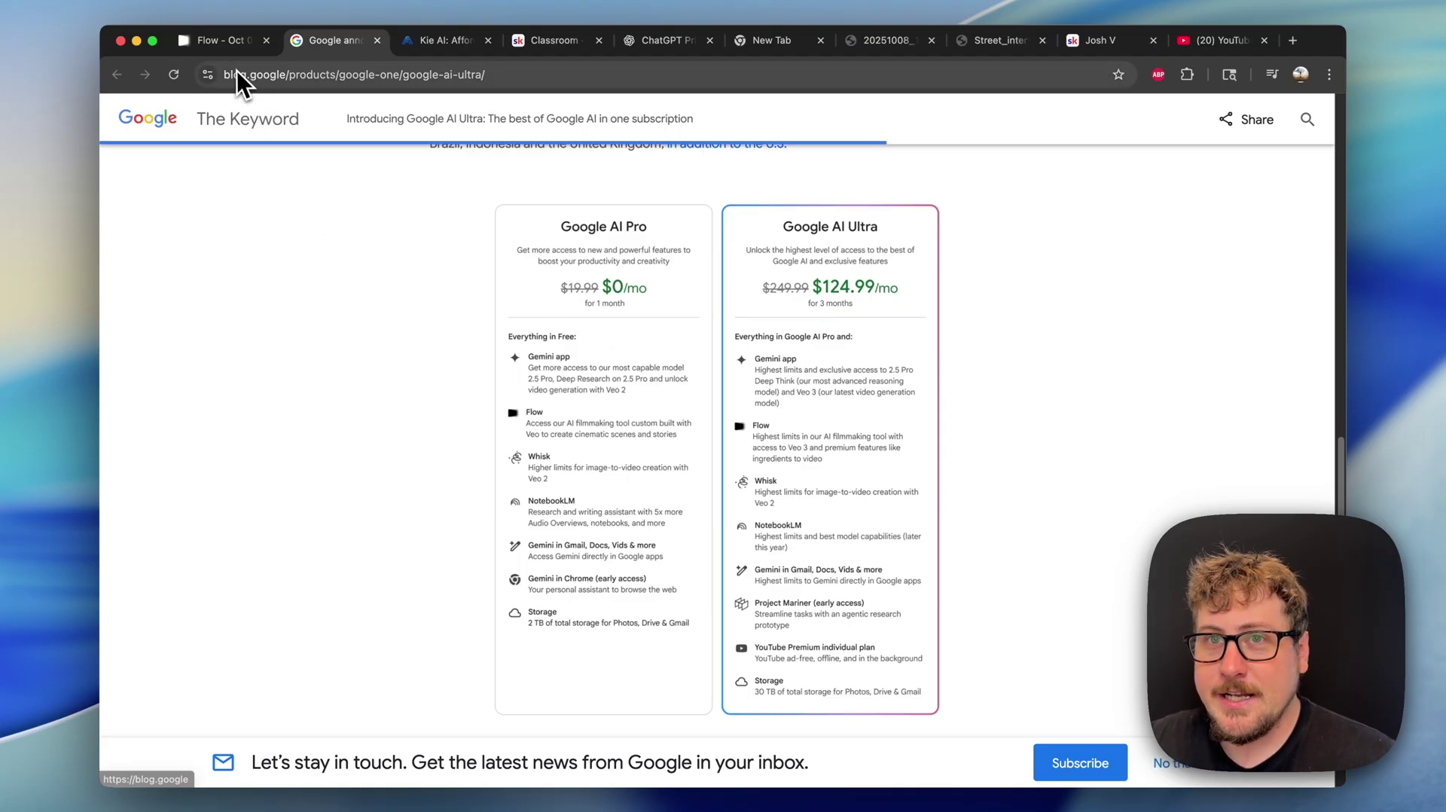
- Compare Flow with the plan page, then show Flow's Landscape 16:9, 4-output, Veo 3 - Fast settings
left_click(228, 52)
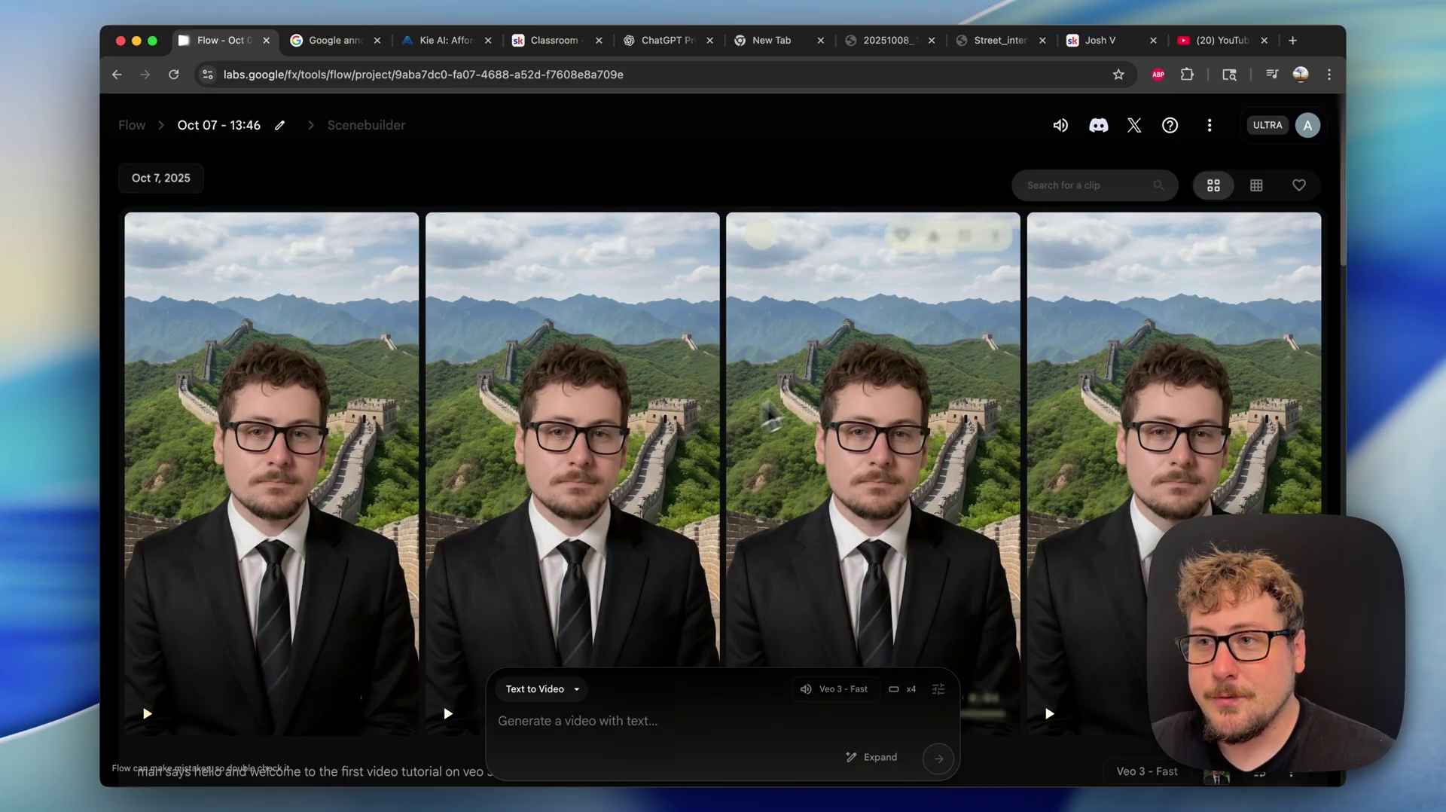
left_click(329, 43)
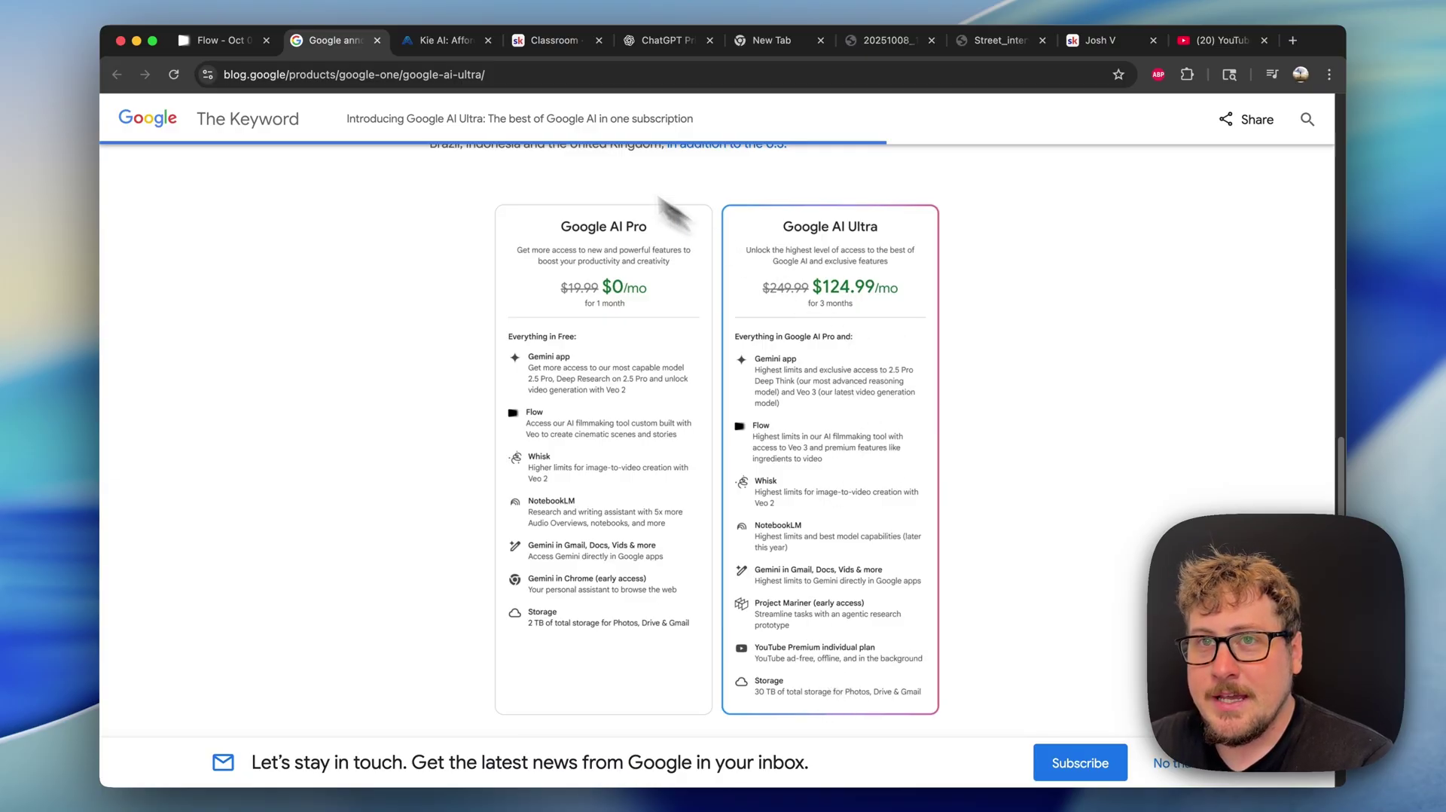
left_click(223, 49)
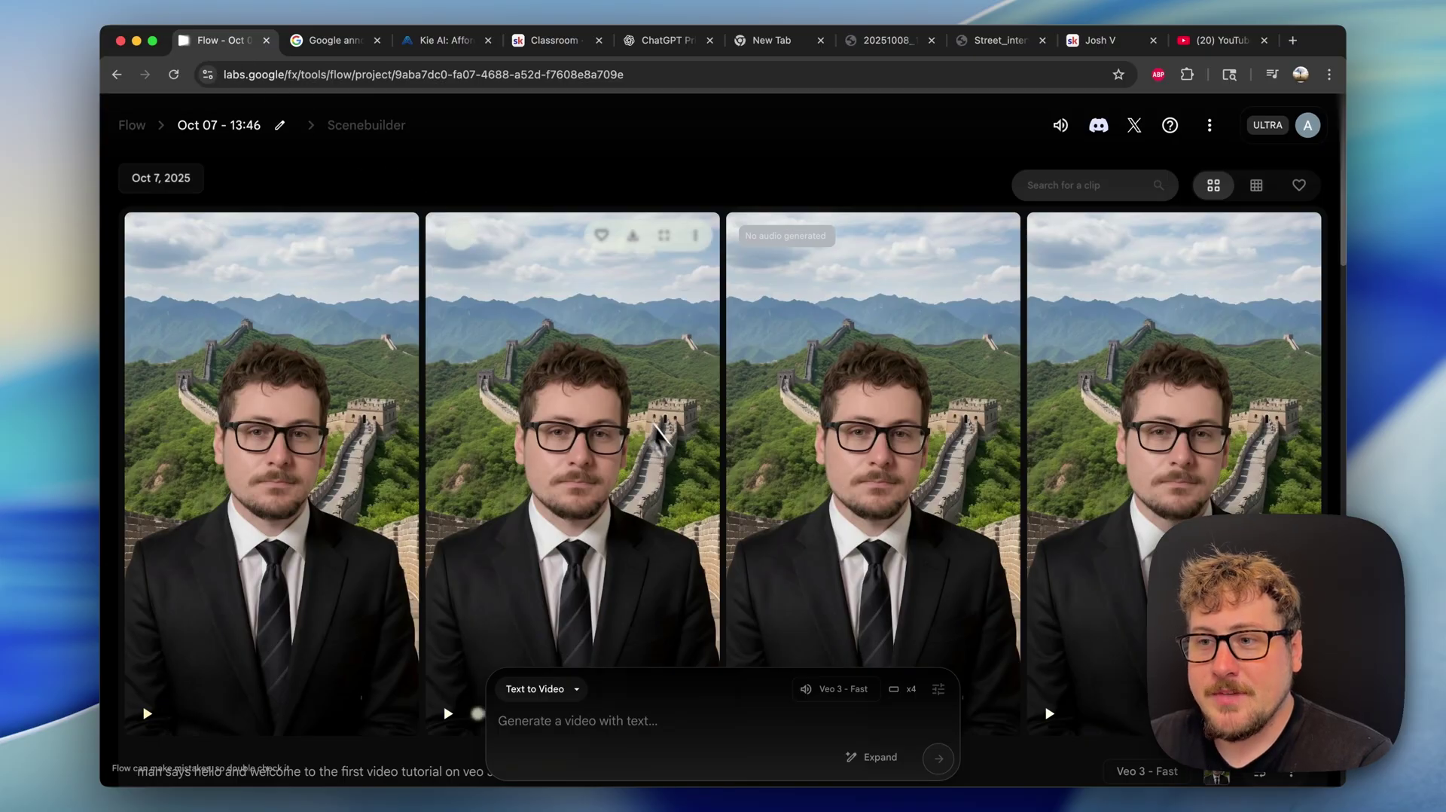
left_click(829, 692)
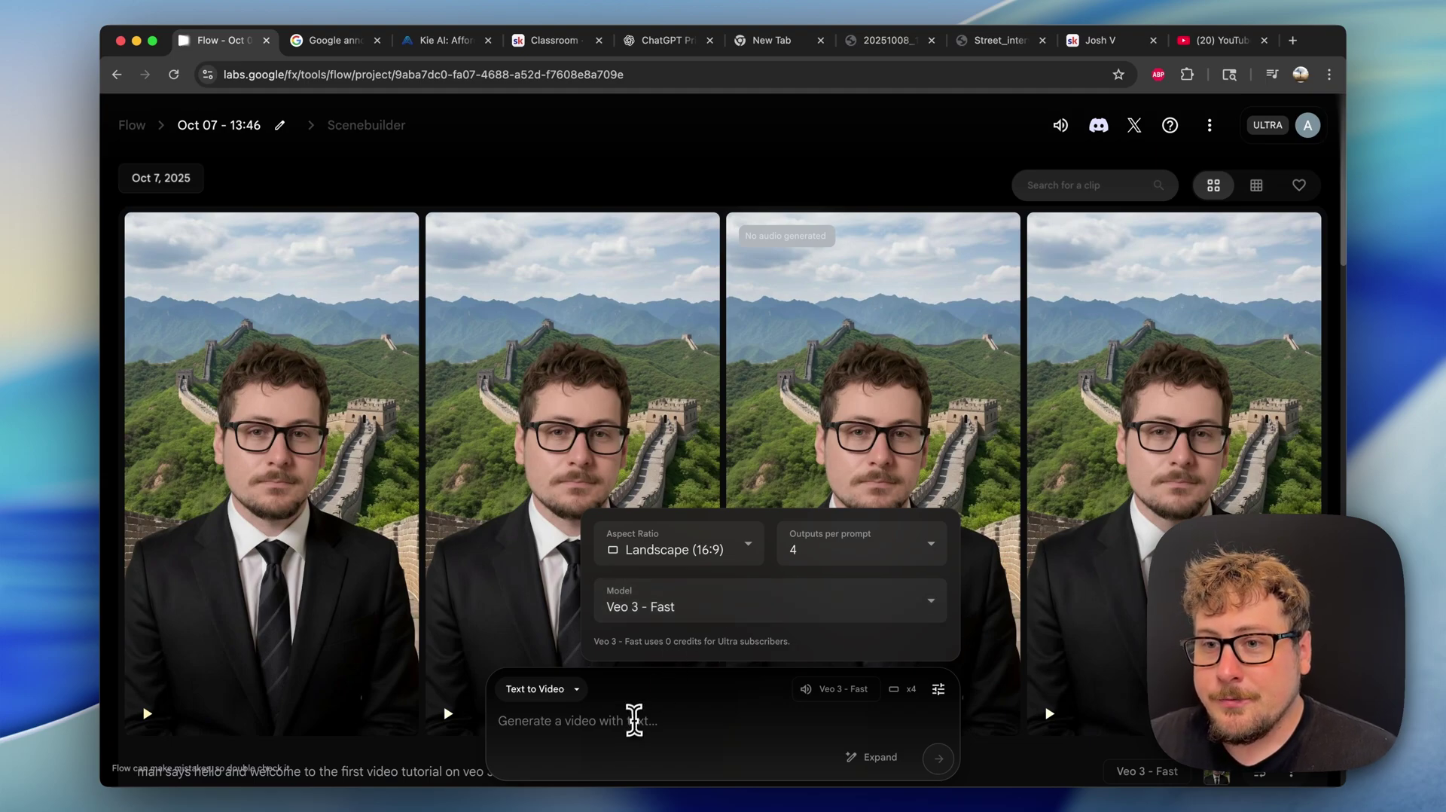
- Close Flow's settings panel via the video prompt field and refocus the browser window
left_click(631, 723)
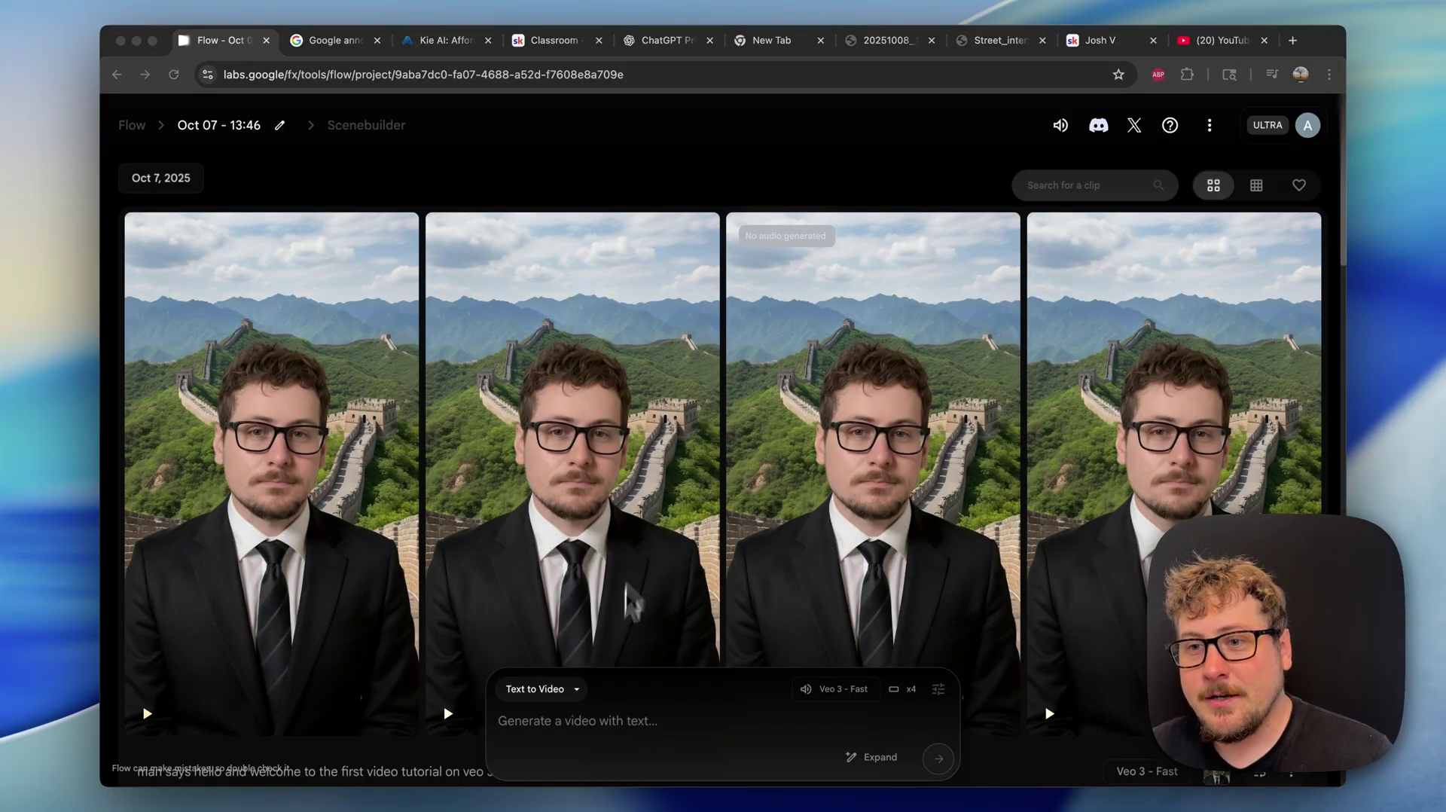
left_click(611, 729)
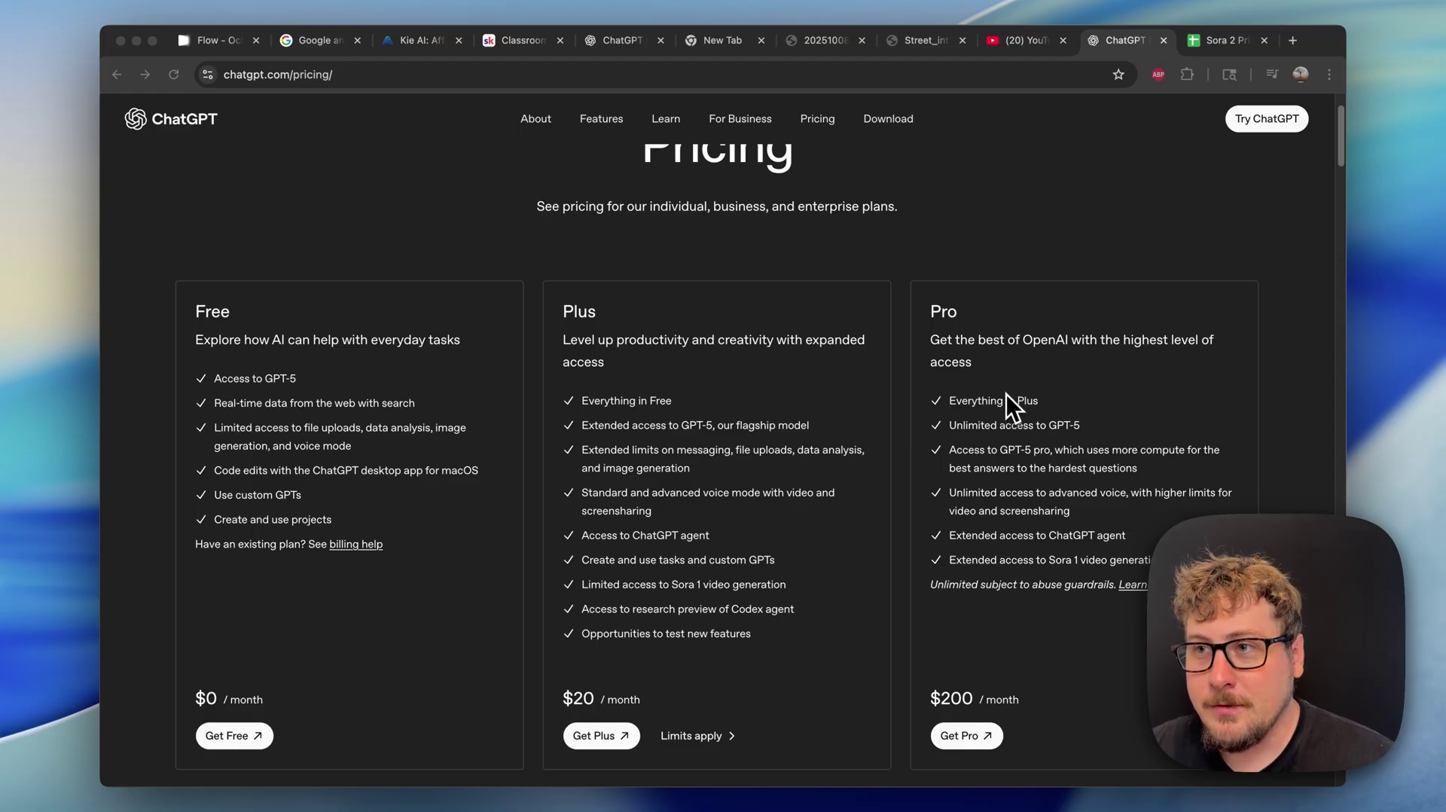
- Show the Sora 2 Pricing sheet, inspect the $6.00 formula in D5, and cross-check ChatGPT's plans
left_click(1211, 47)
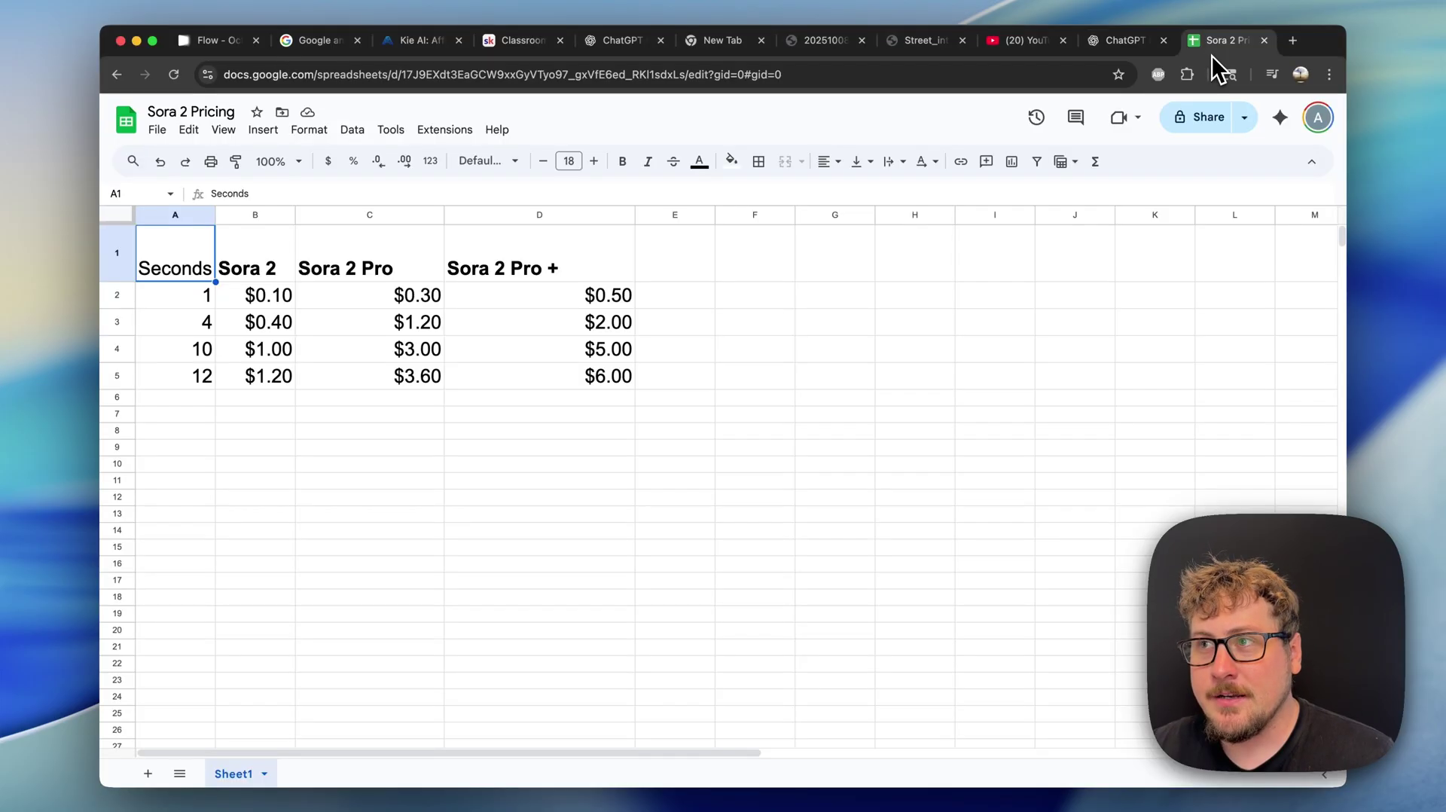
left_click(482, 520)
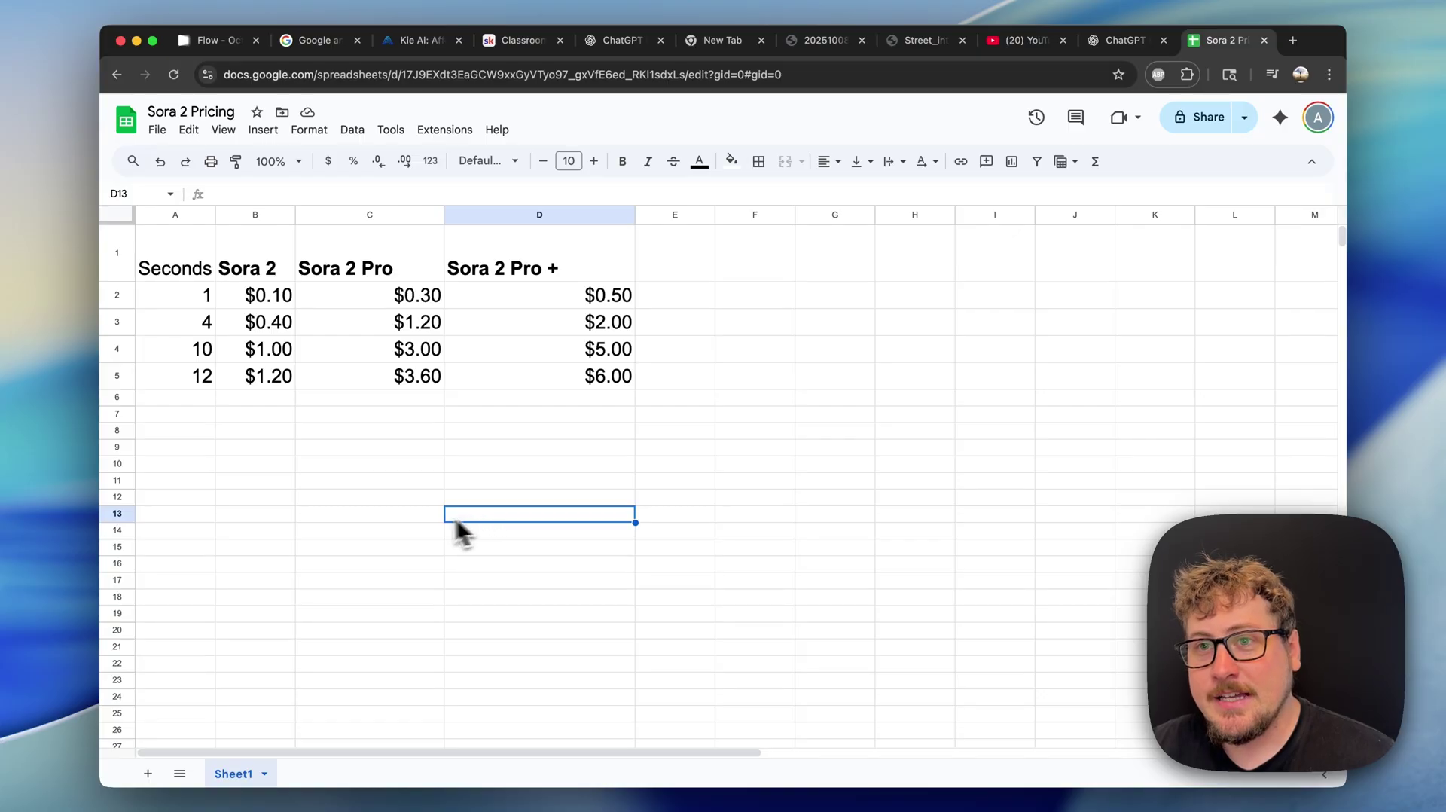
left_click(604, 379)
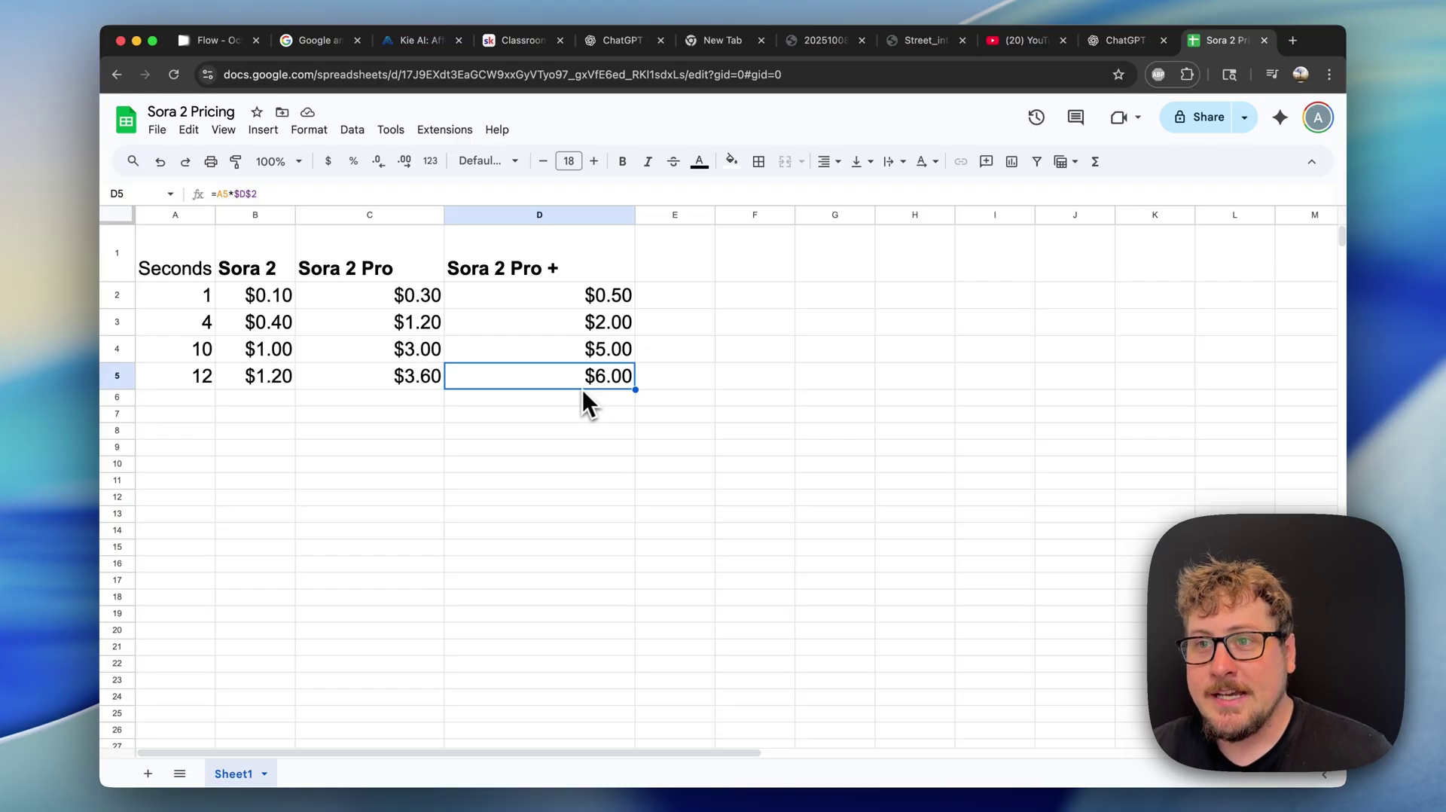
left_click(586, 400)
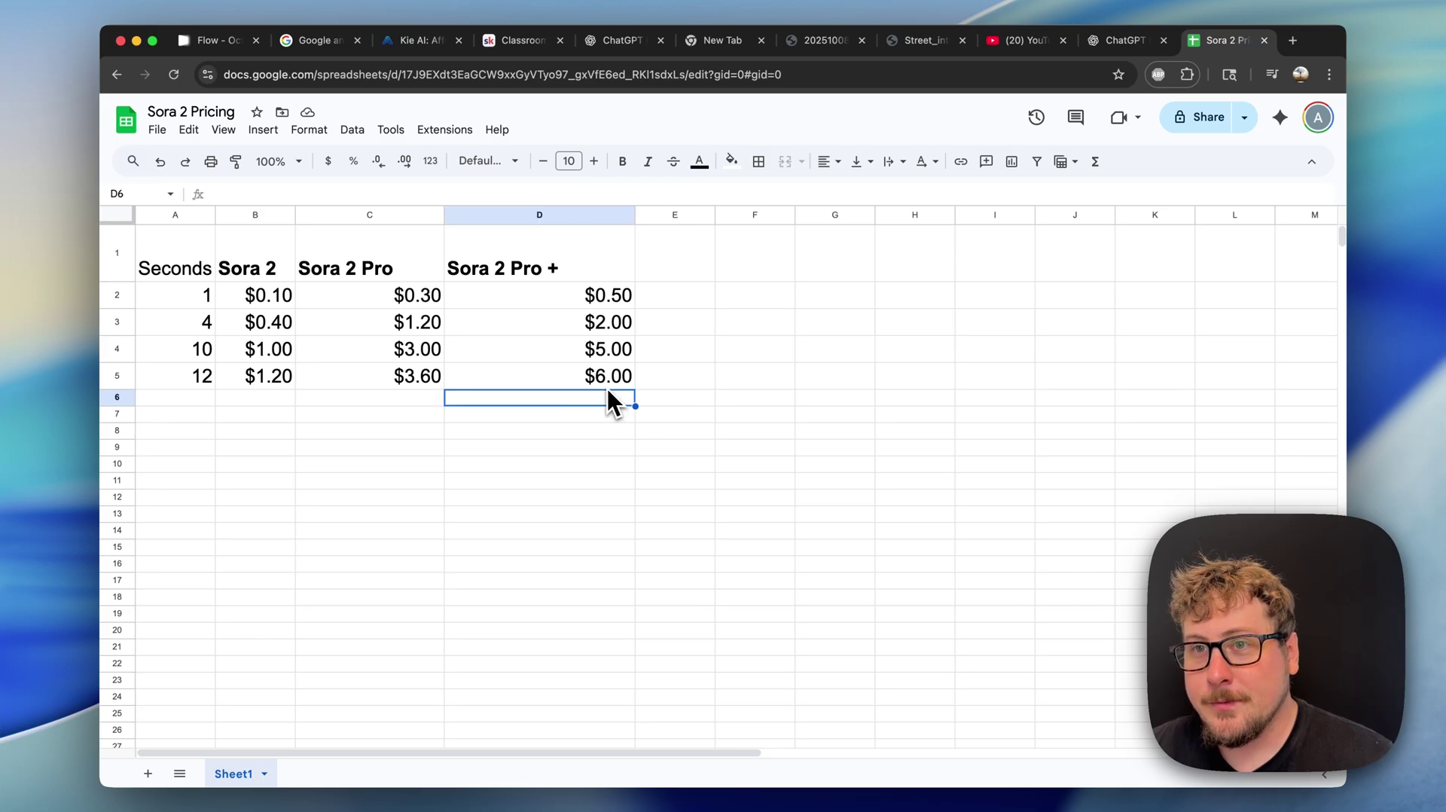
left_click(1119, 41)
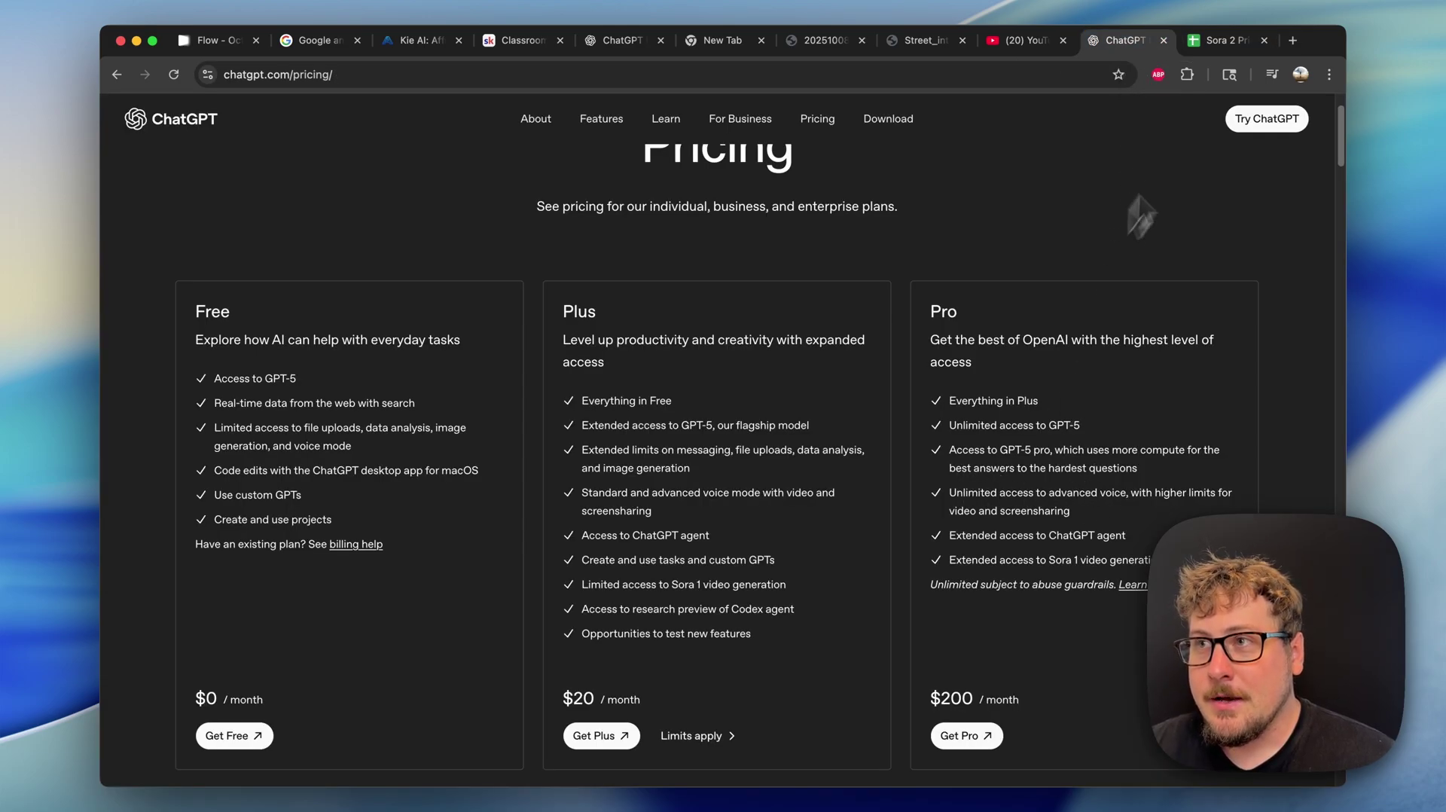
left_click(1217, 42)
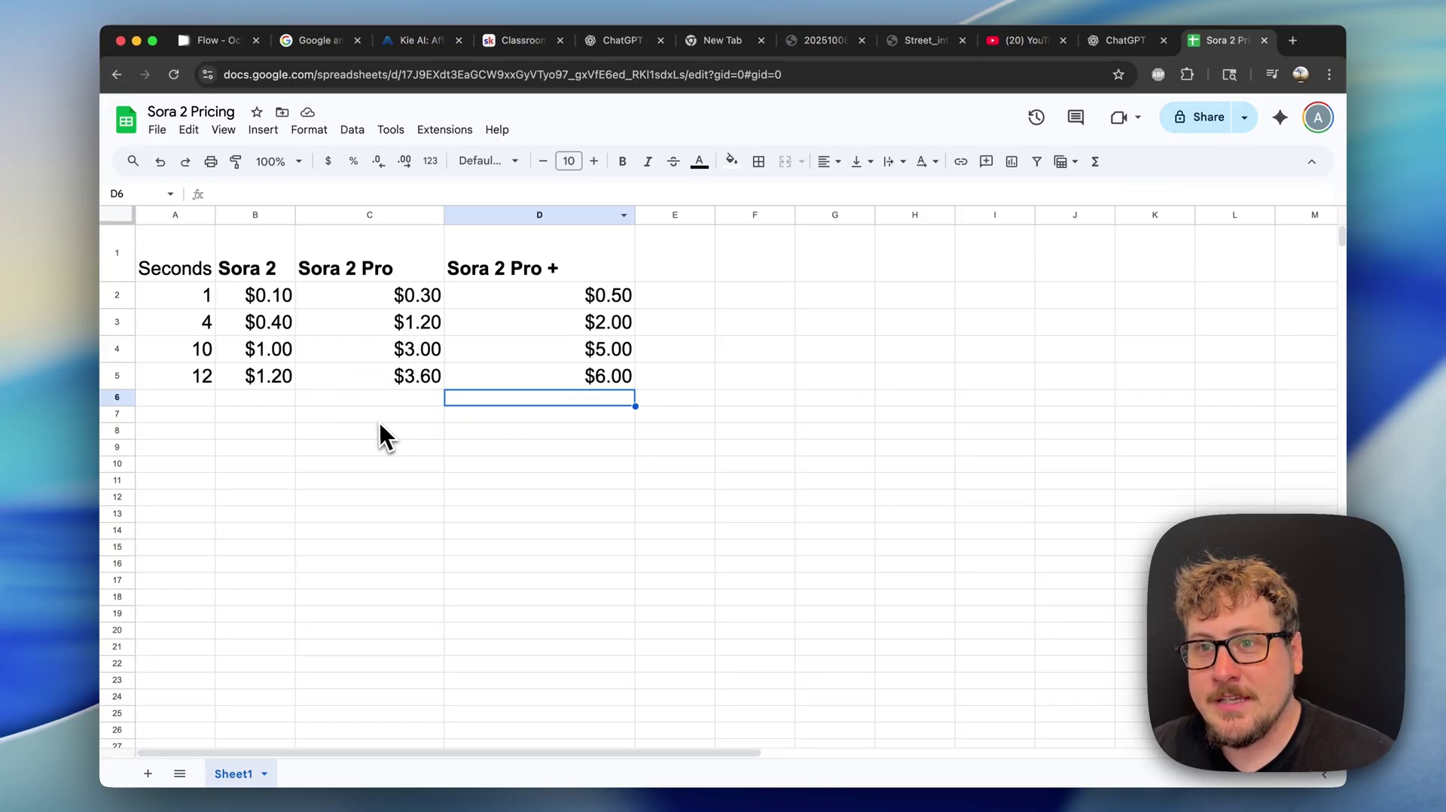
- Switch to ChatGPT's plans pricing page at chatgpt.com/pricing
left_click(1134, 42)
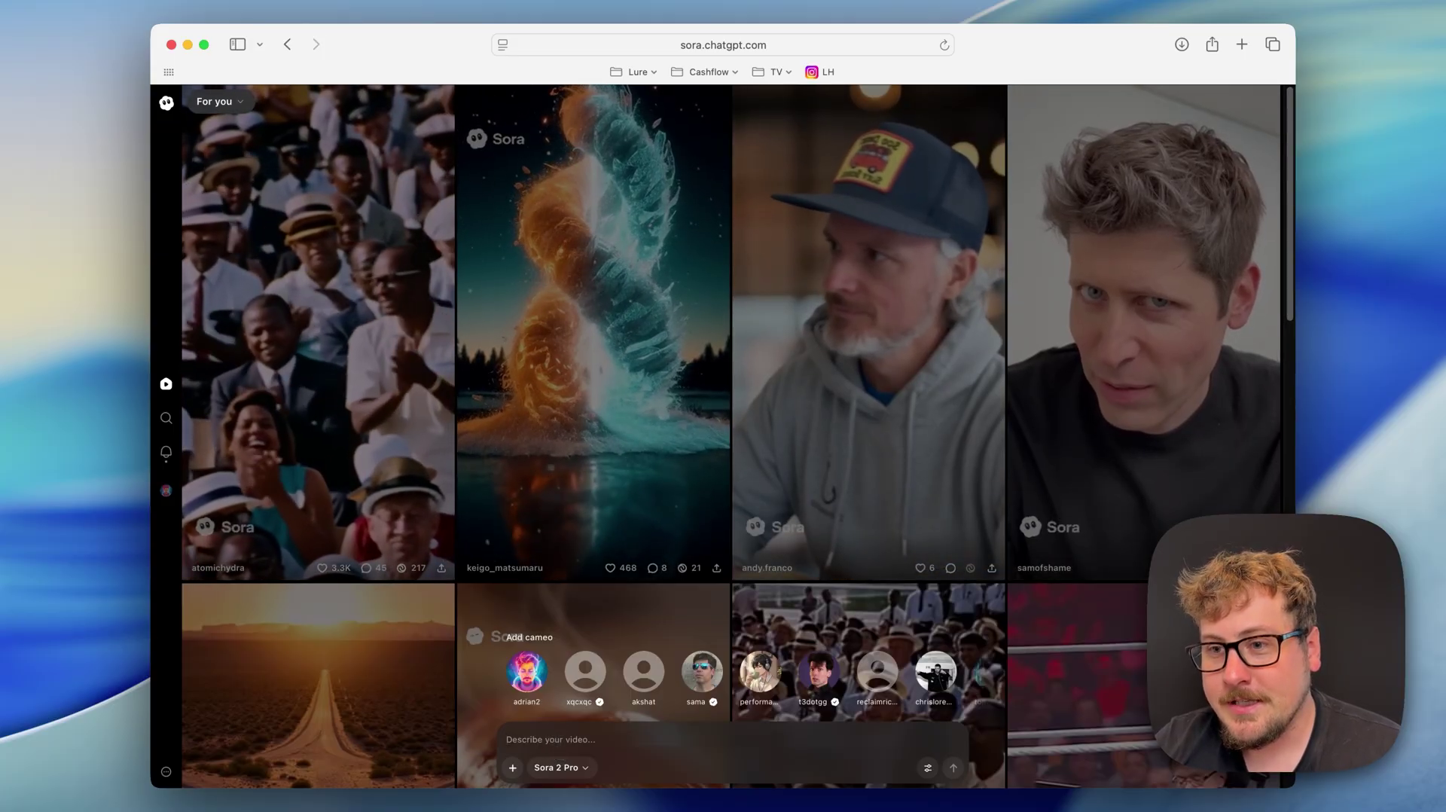
- Set the Sora 2 Pro video resolution to High
left_click(559, 743)
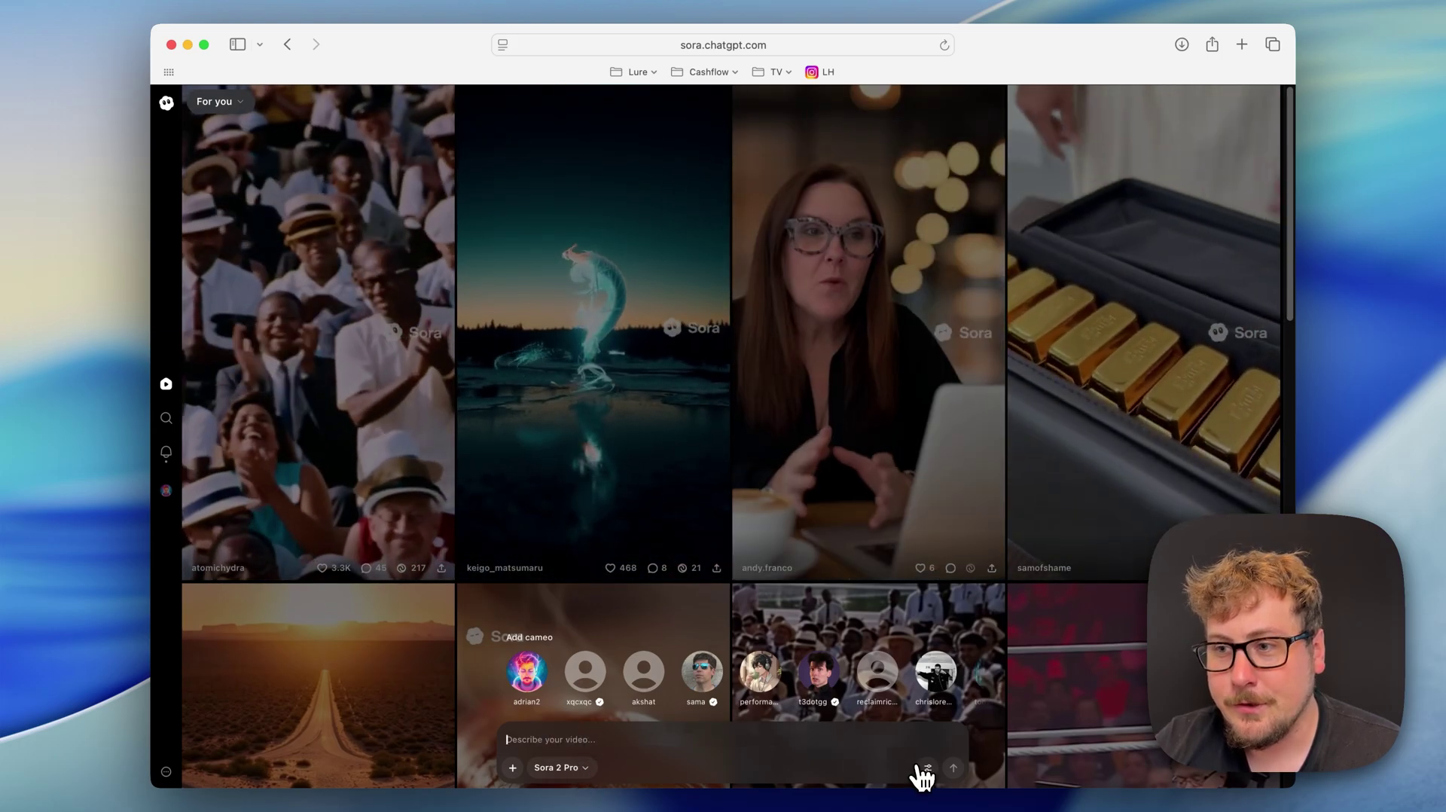
left_click(928, 768)
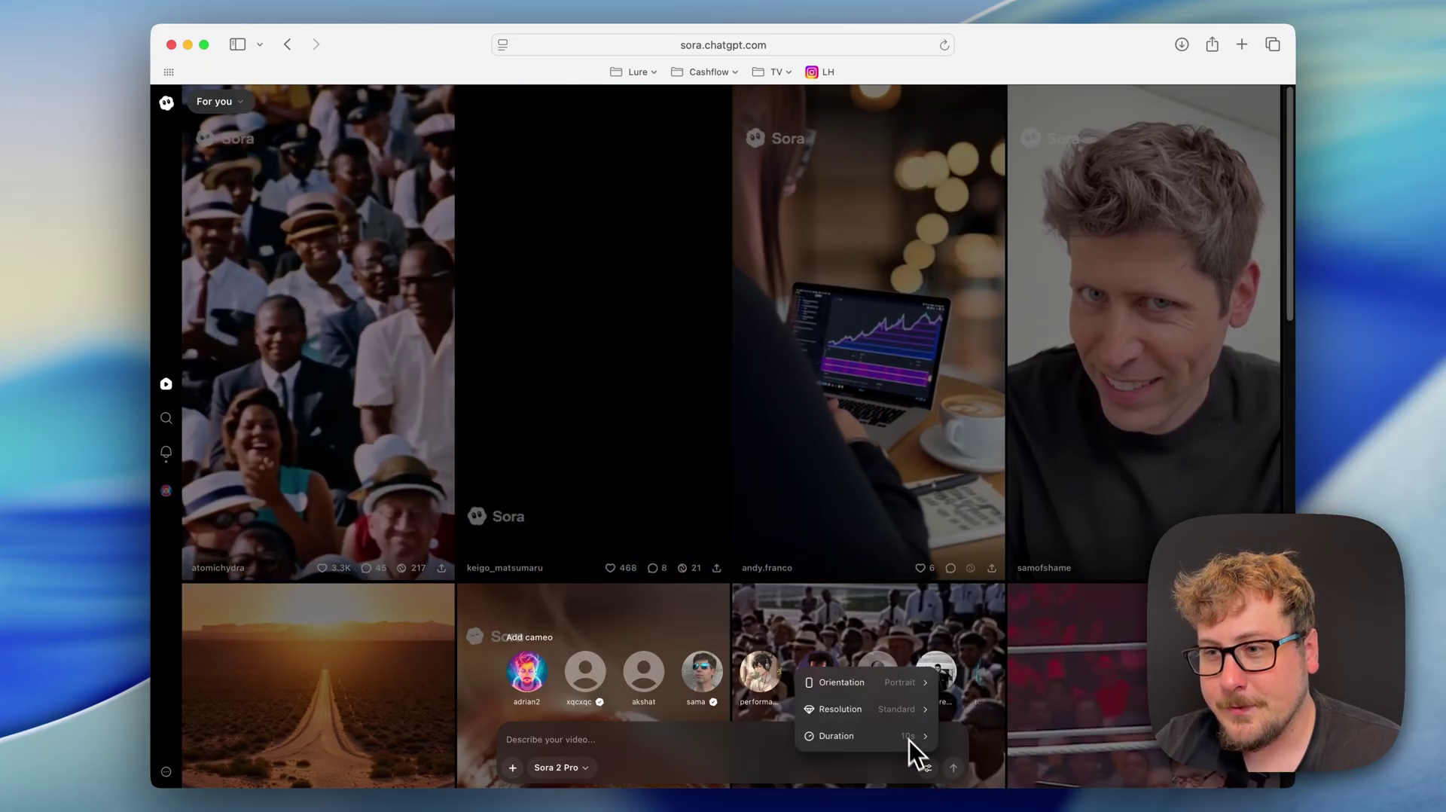
mouse_move(896, 720)
left_click(967, 720)
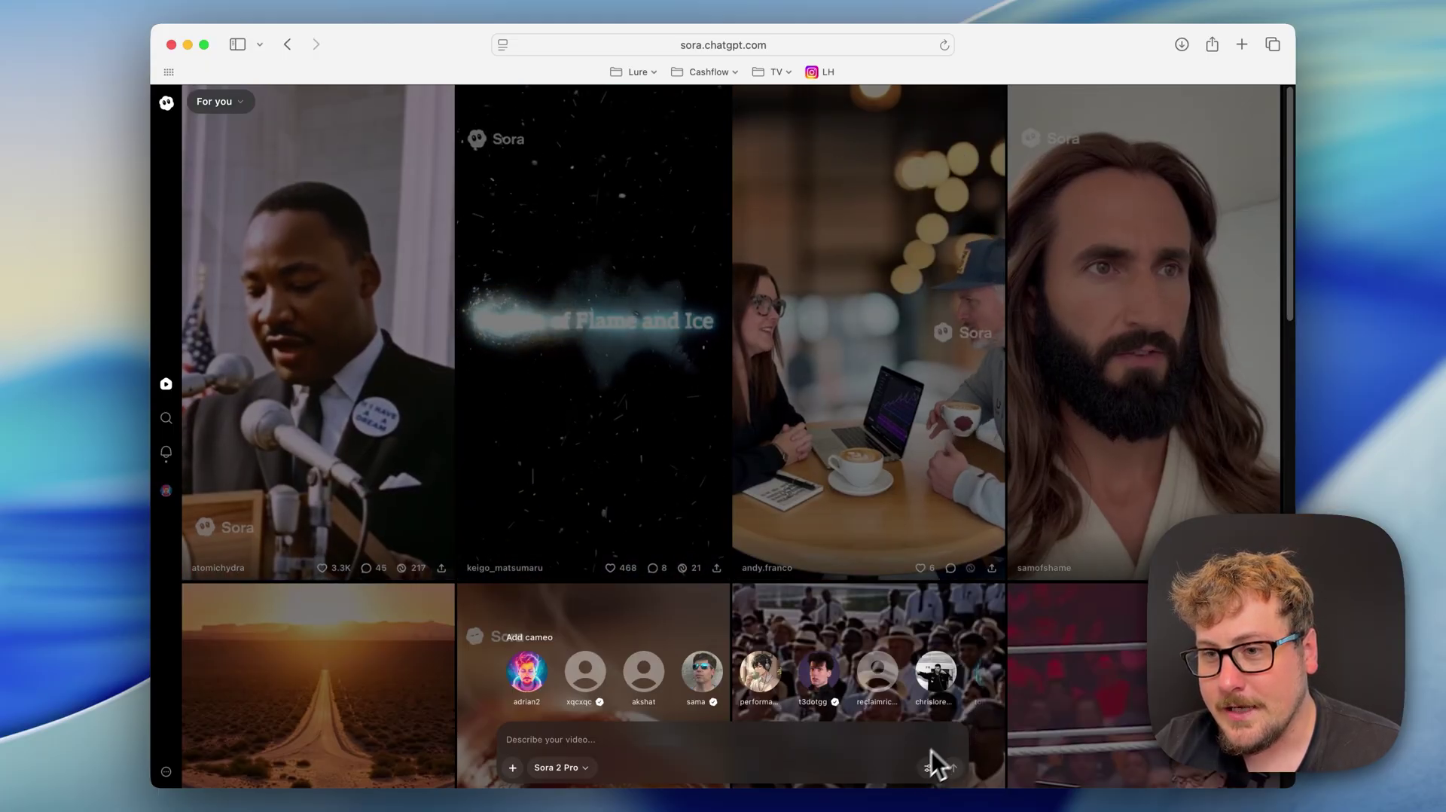
- Check the available video models and set the duration to 15 seconds
left_click(558, 767)
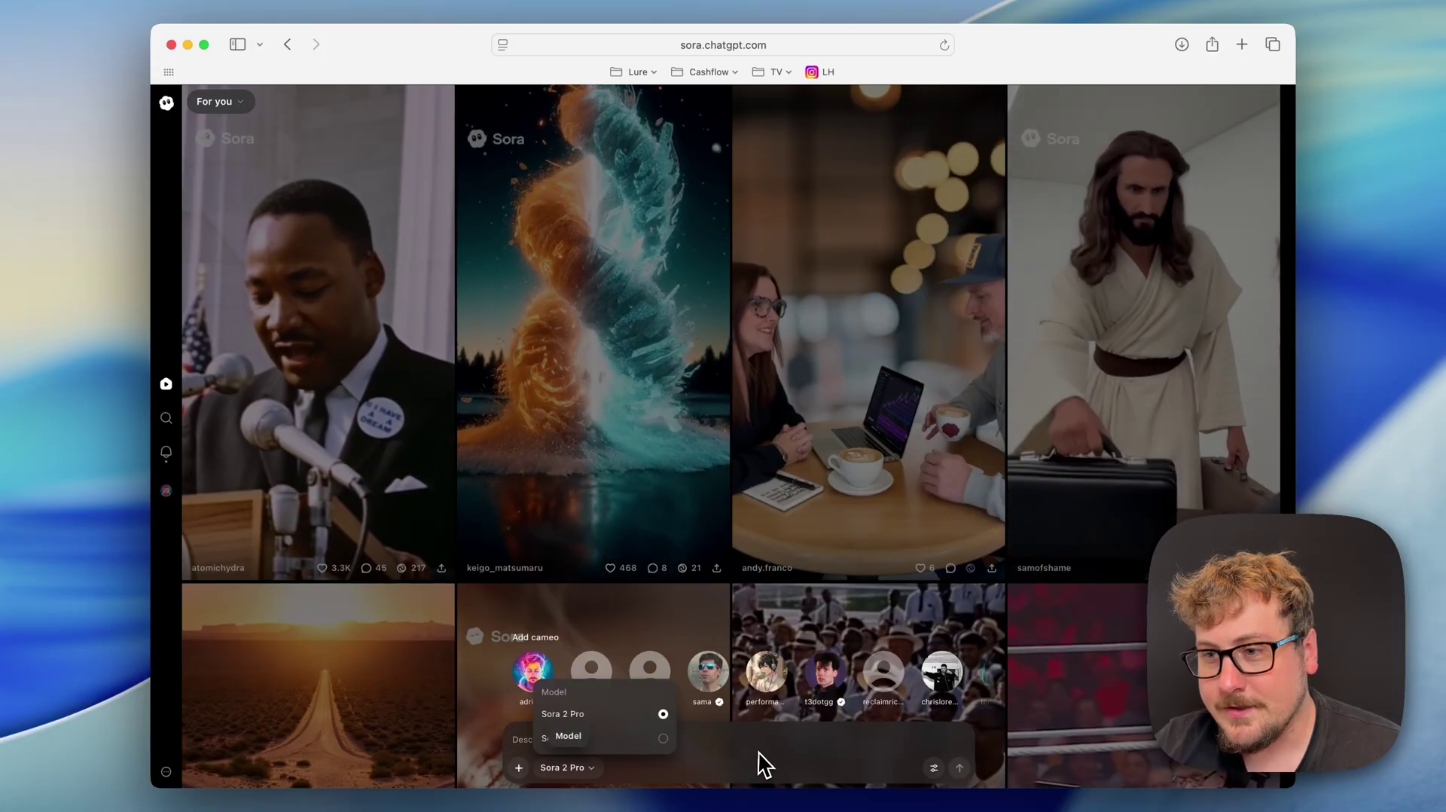
left_click(758, 752)
left_click(934, 767)
mouse_move(915, 742)
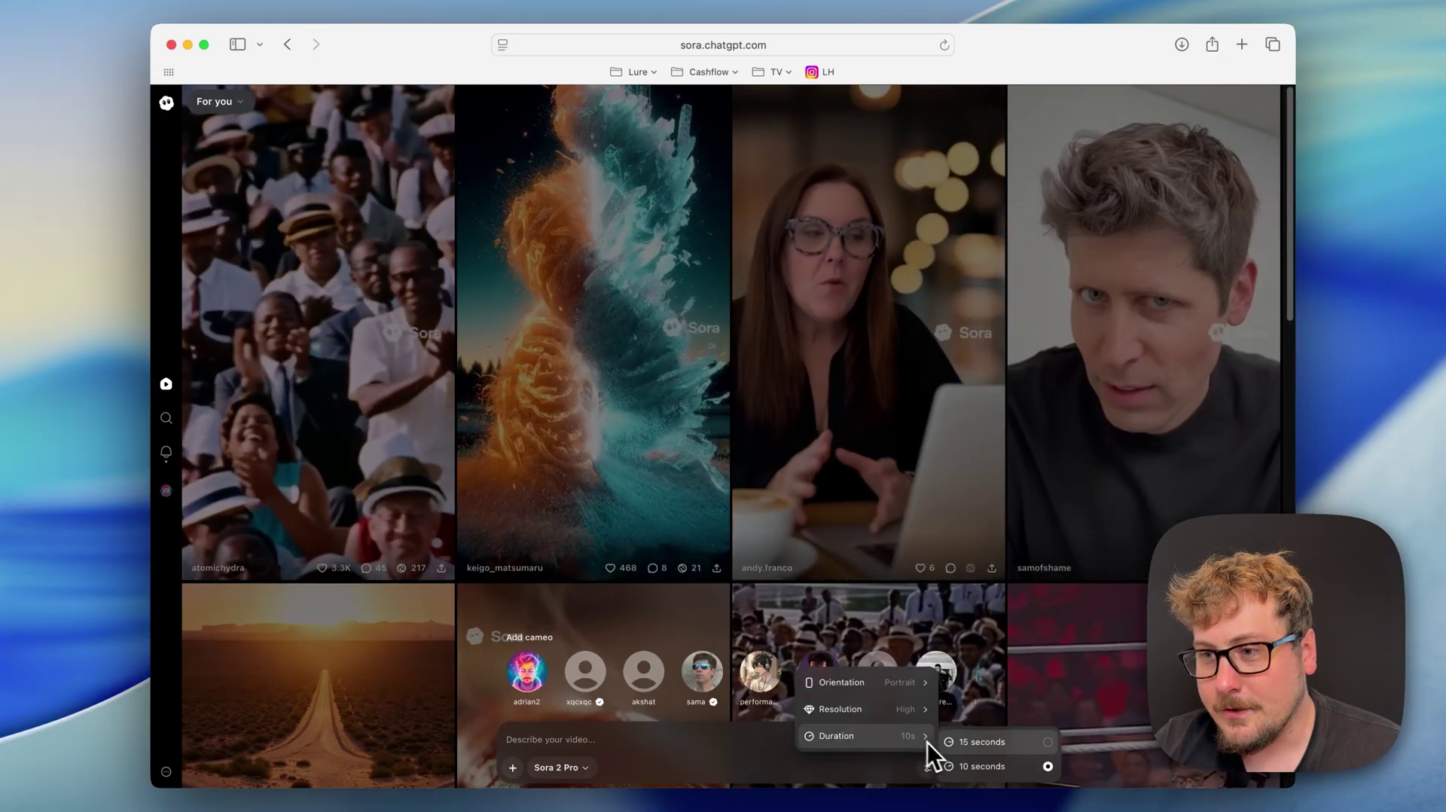
left_click(1049, 742)
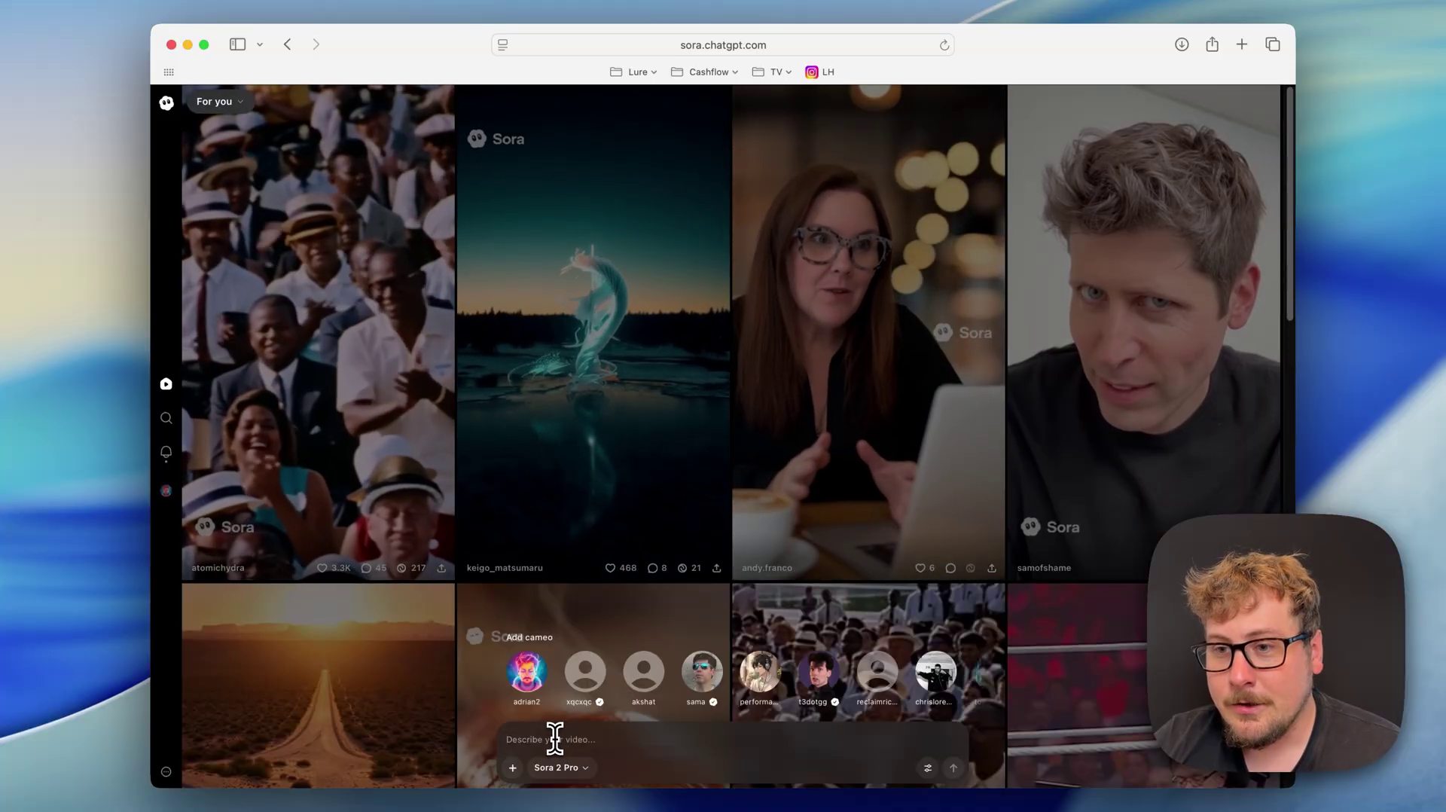
left_click(524, 738)
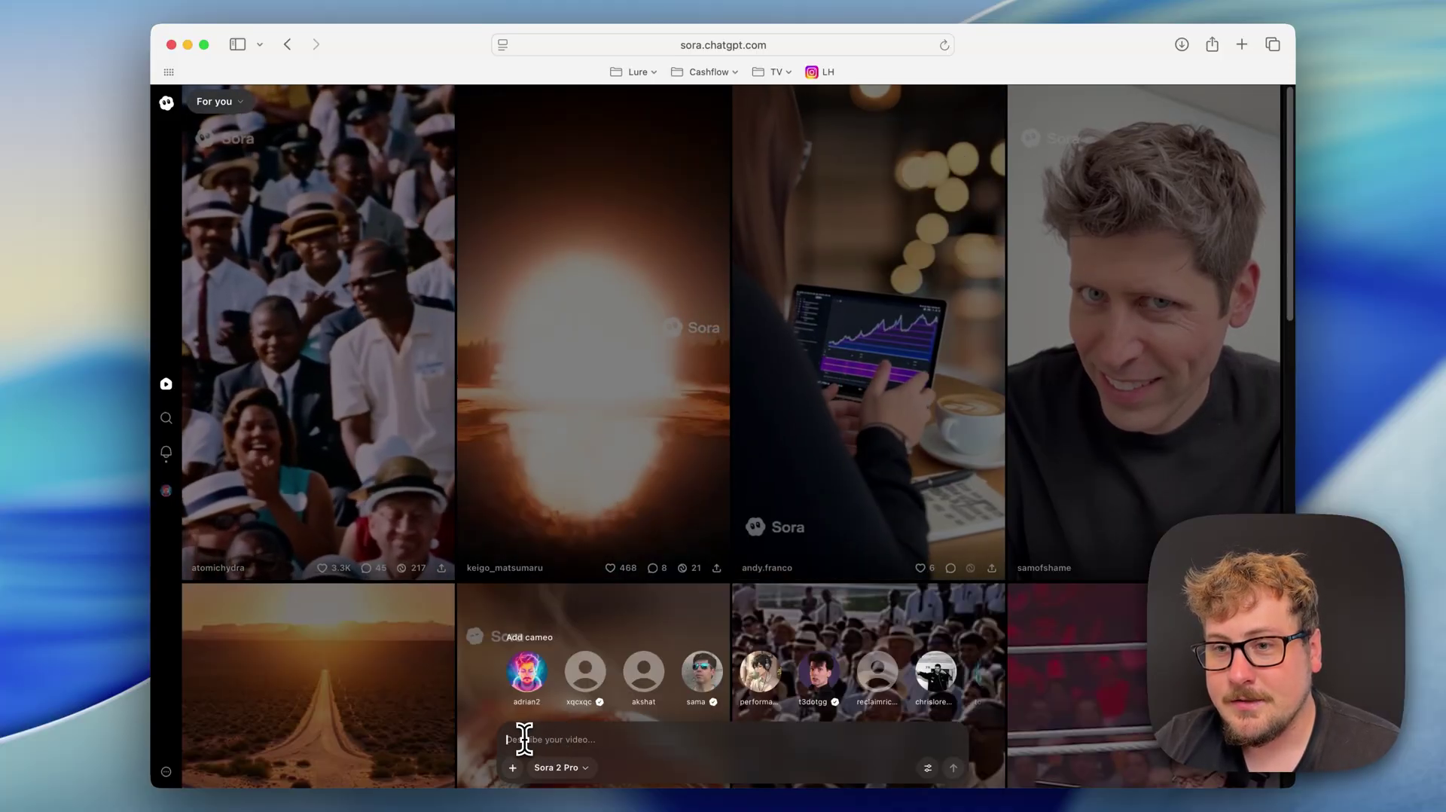
- Open the funny street interview draft from your profile's Drafts collection
left_click(166, 492)
left_click(499, 490)
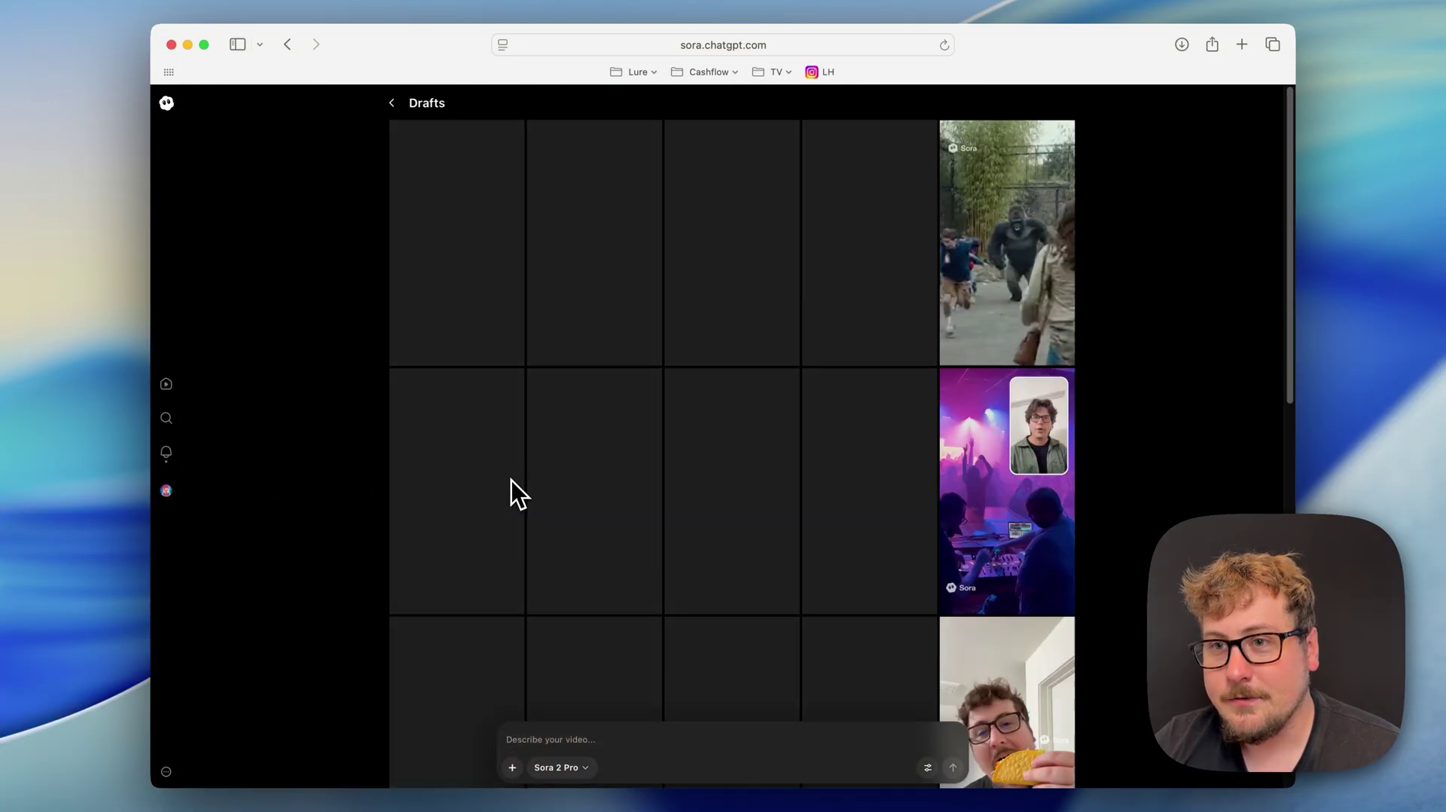
left_click(484, 284)
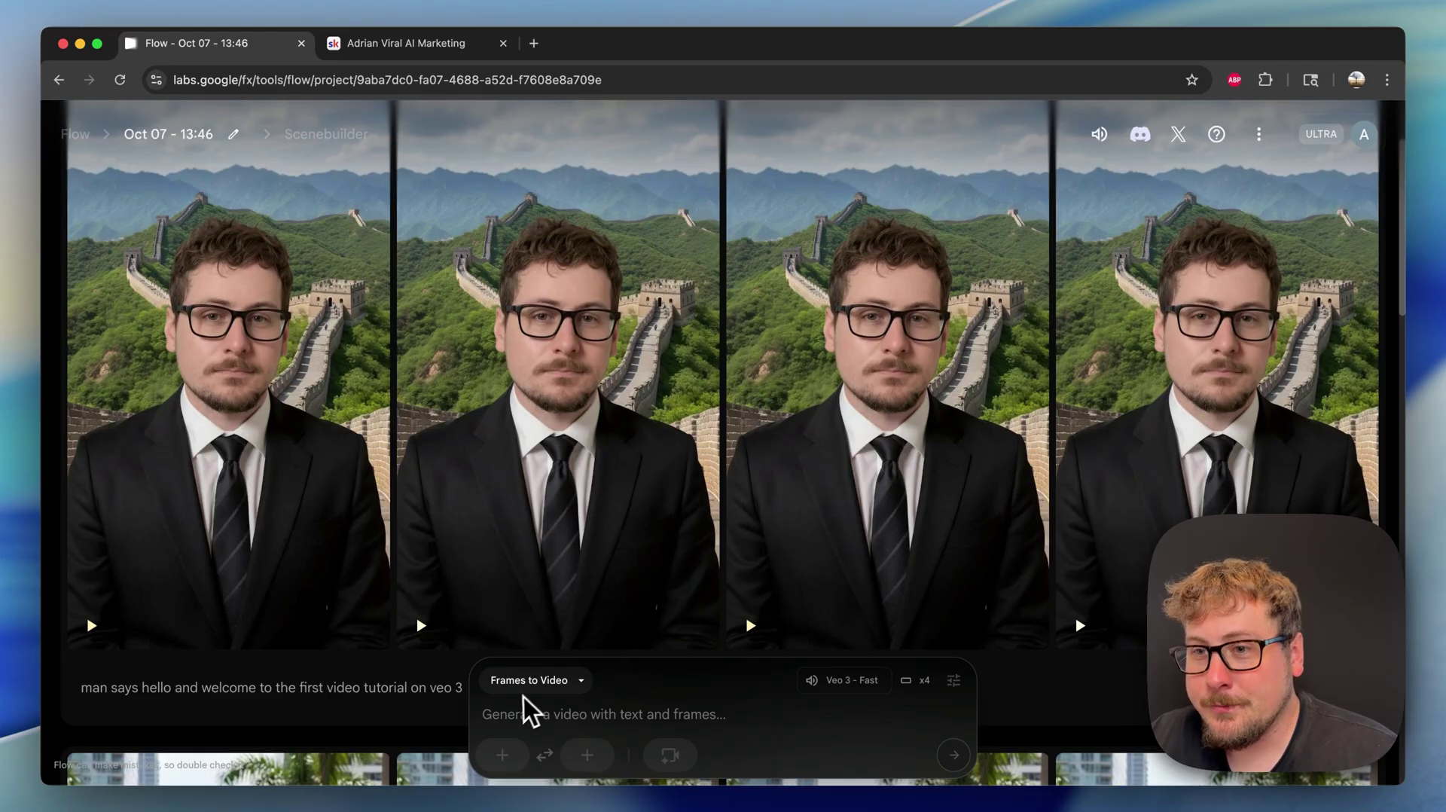
left_click(502, 755)
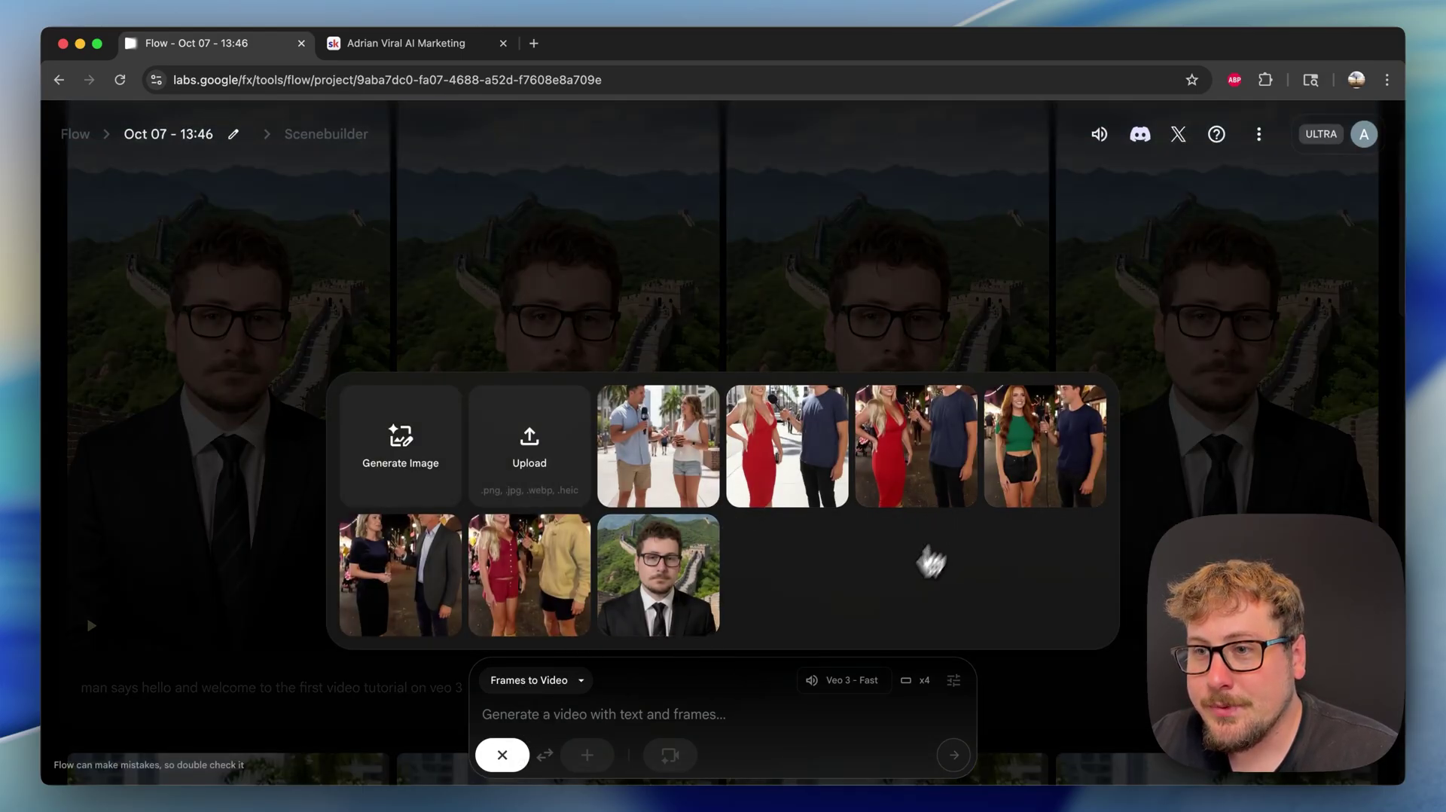
left_click(674, 482)
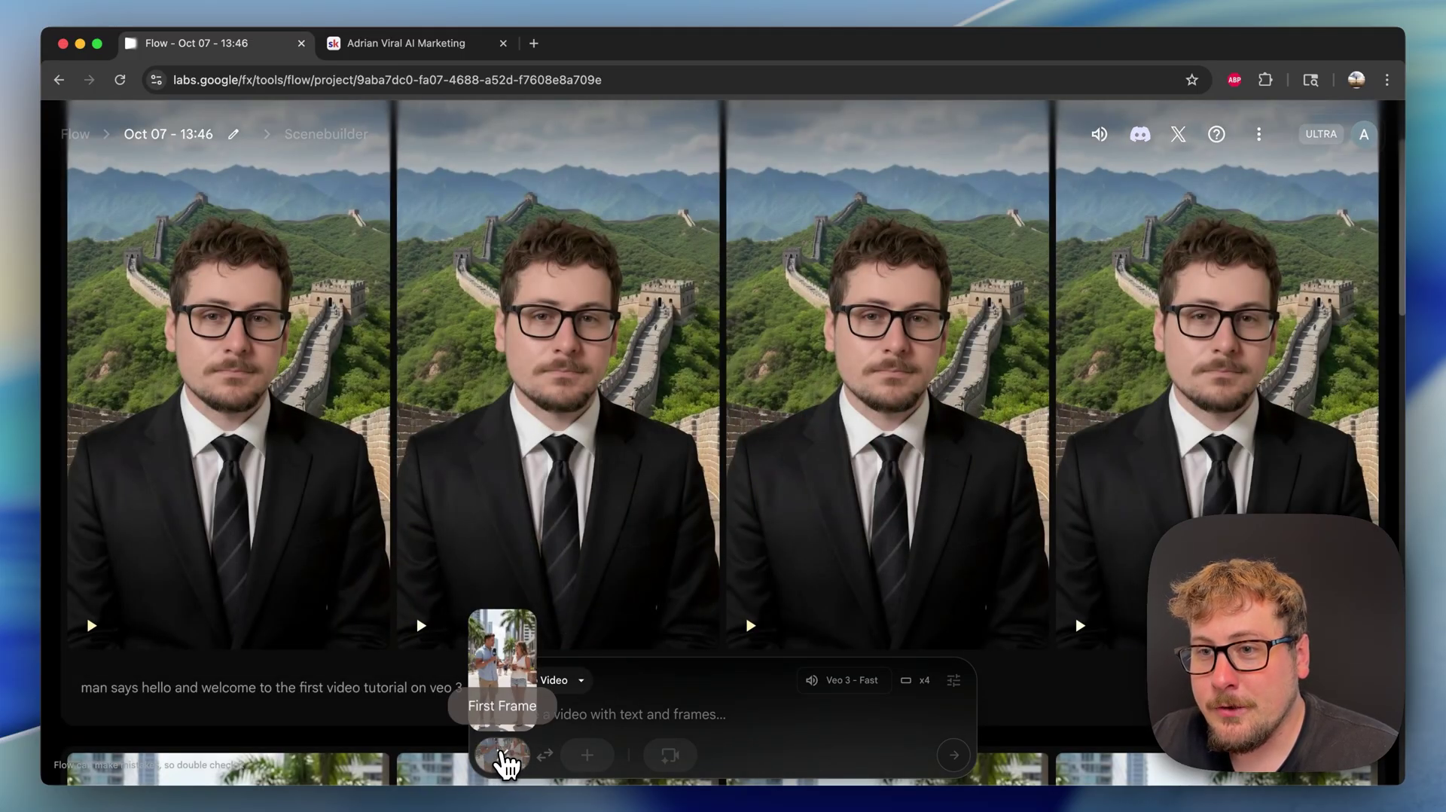
scroll(429, 515, "down", 10)
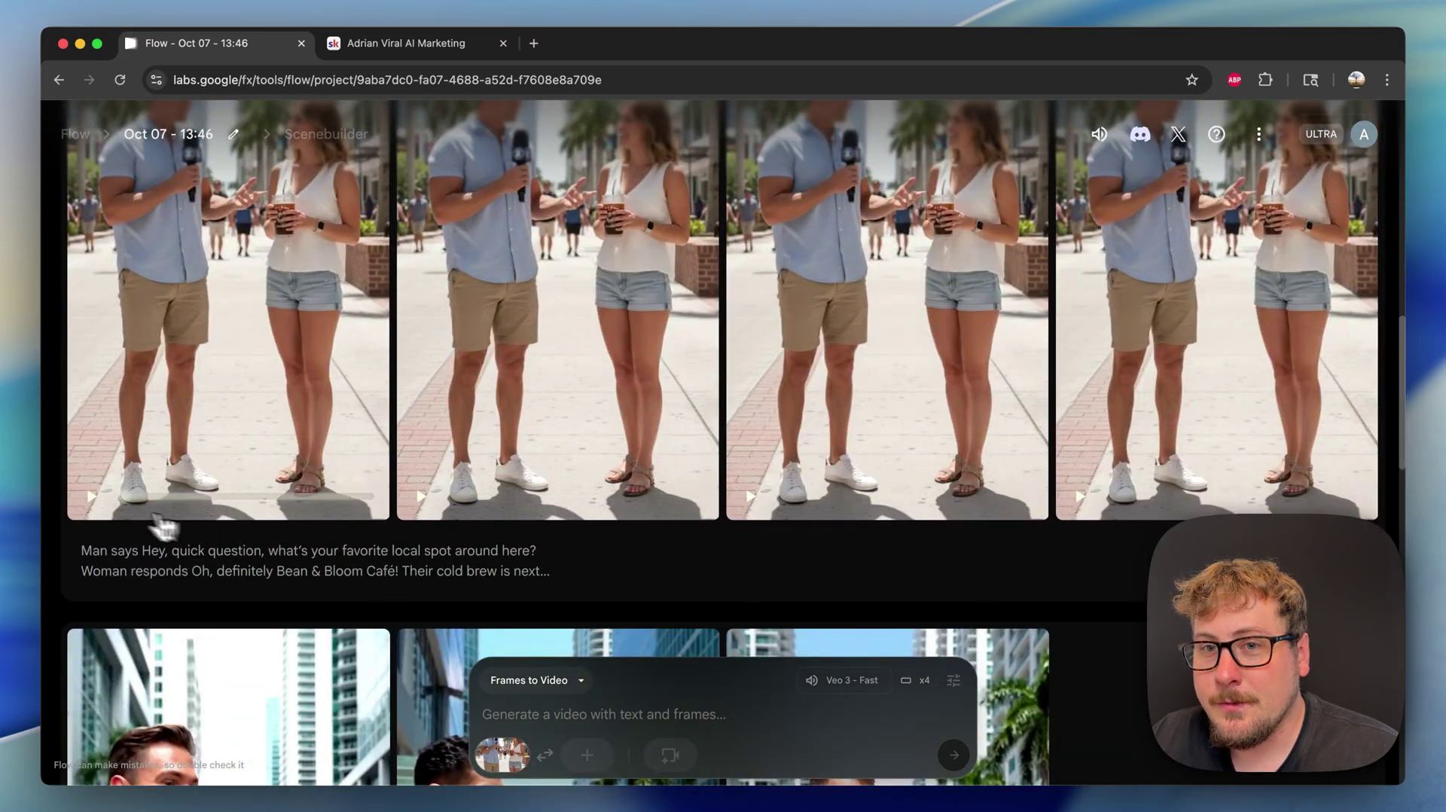
left_click(94, 499)
scroll(151, 467, "up", 2)
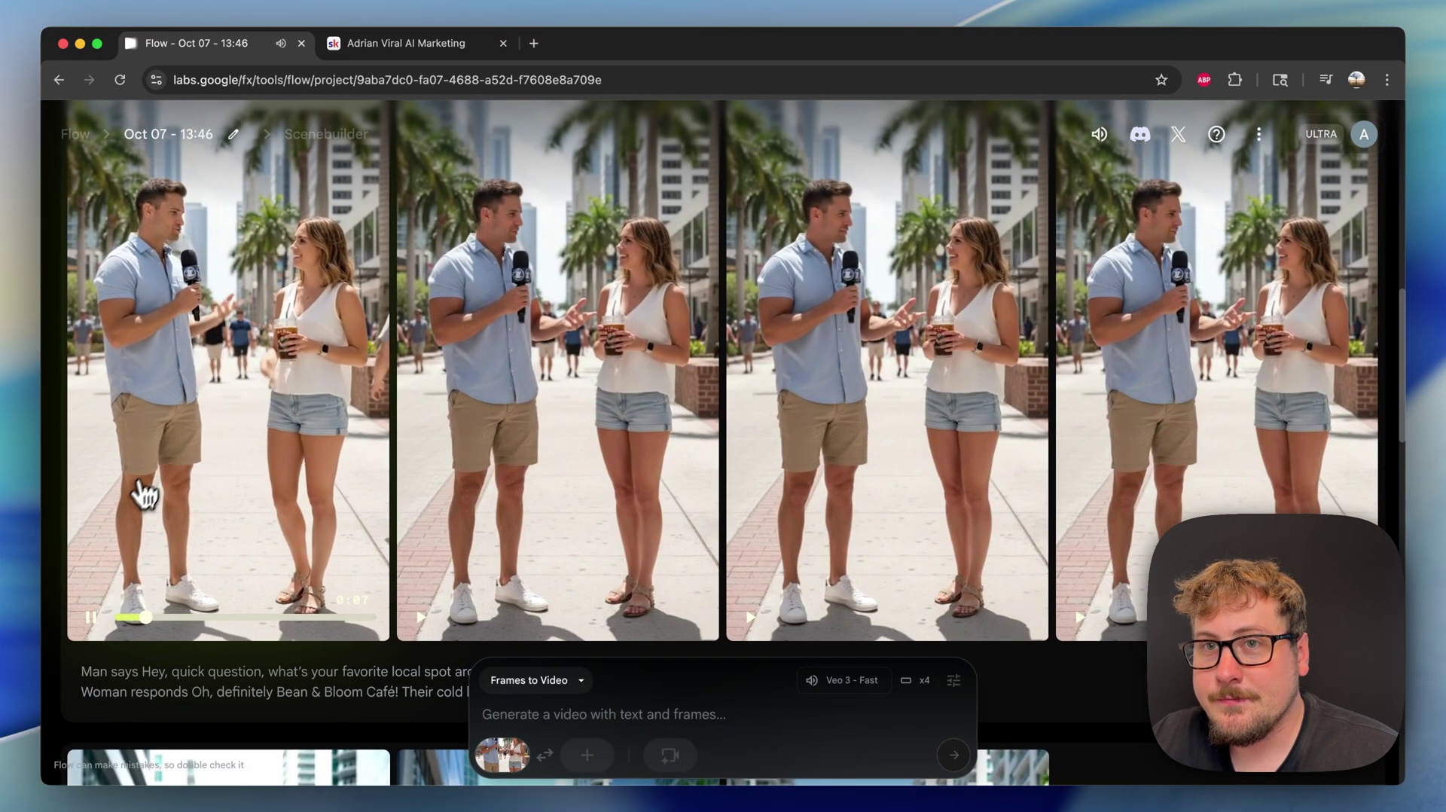
left_click(91, 624)
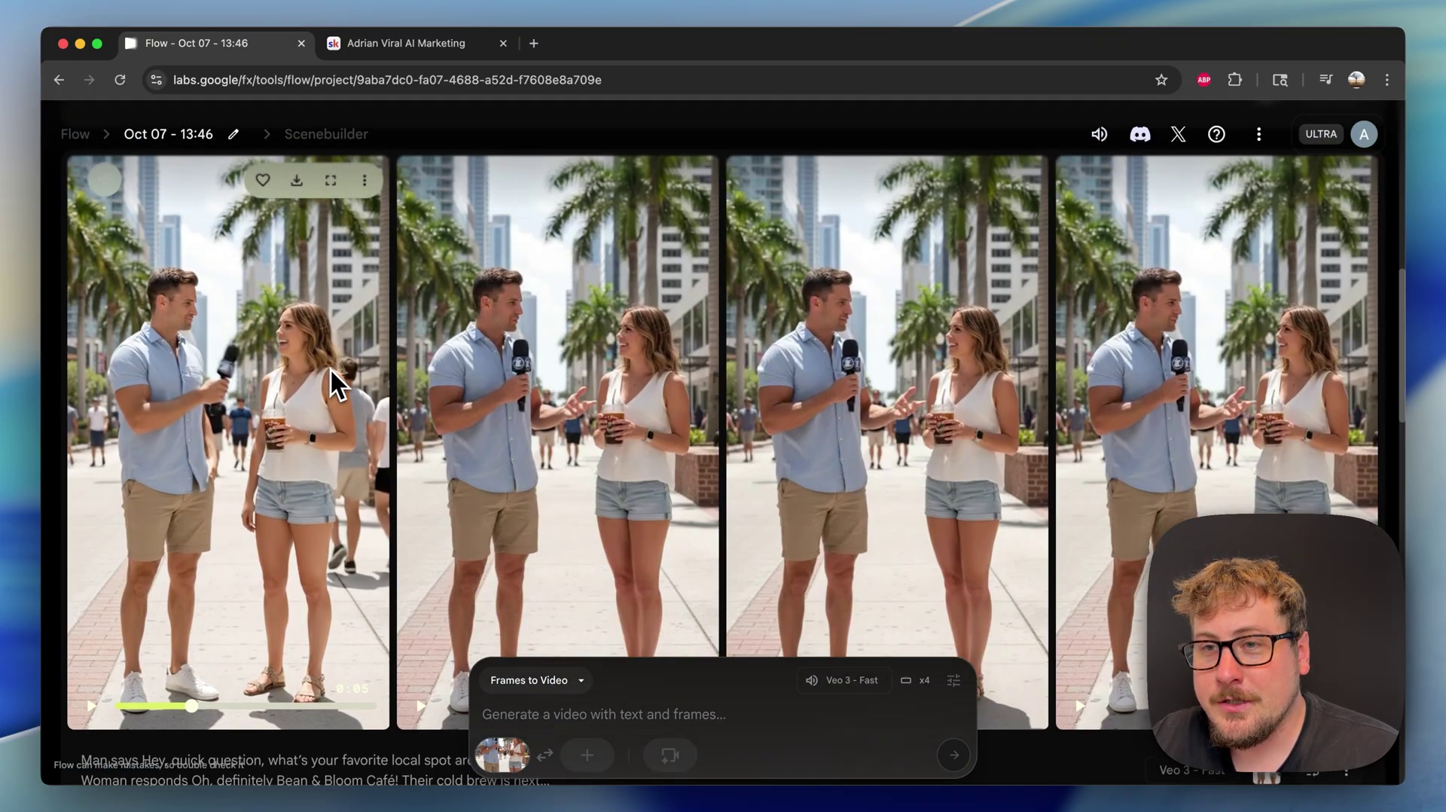
scroll(330, 367, "up", 8)
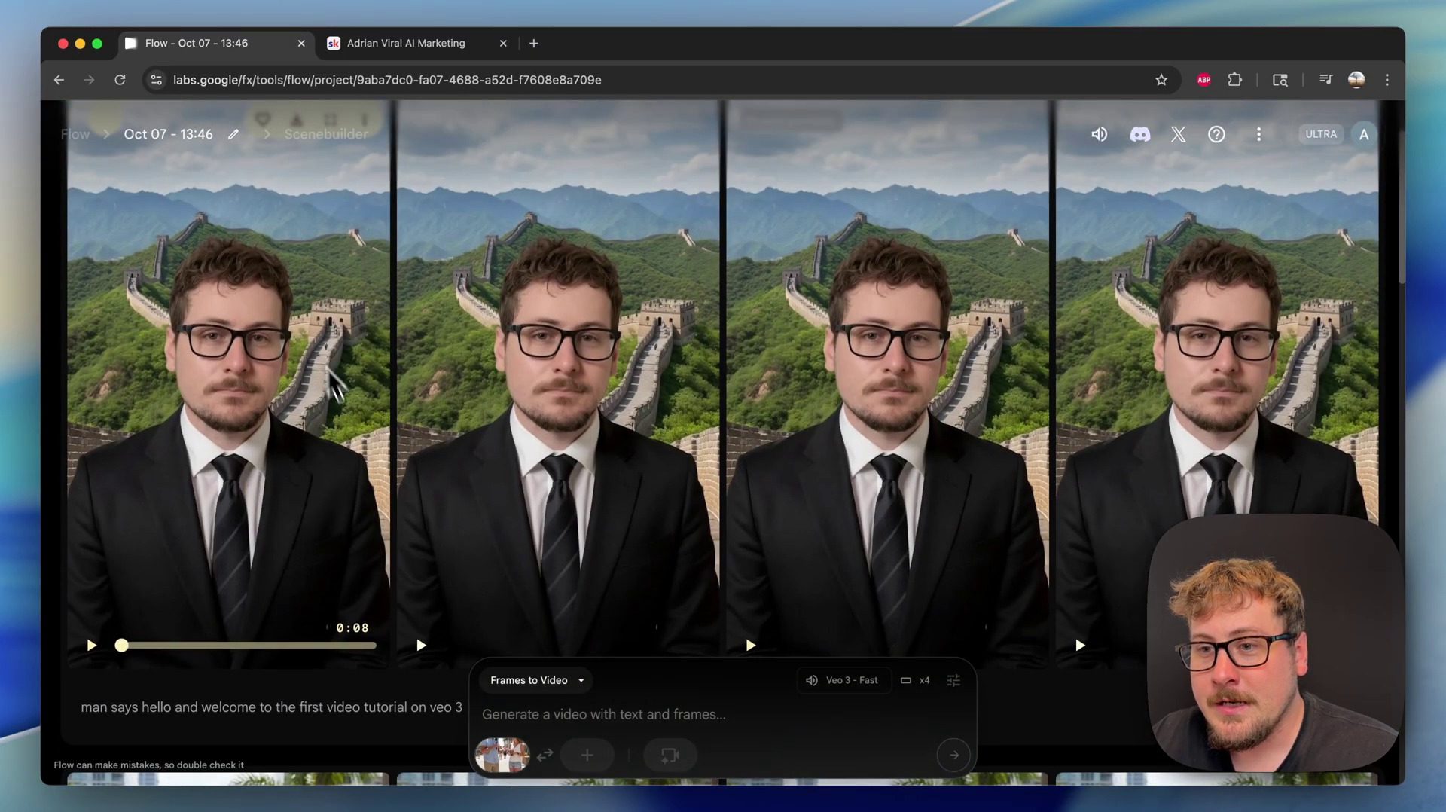
mouse_move(502, 759)
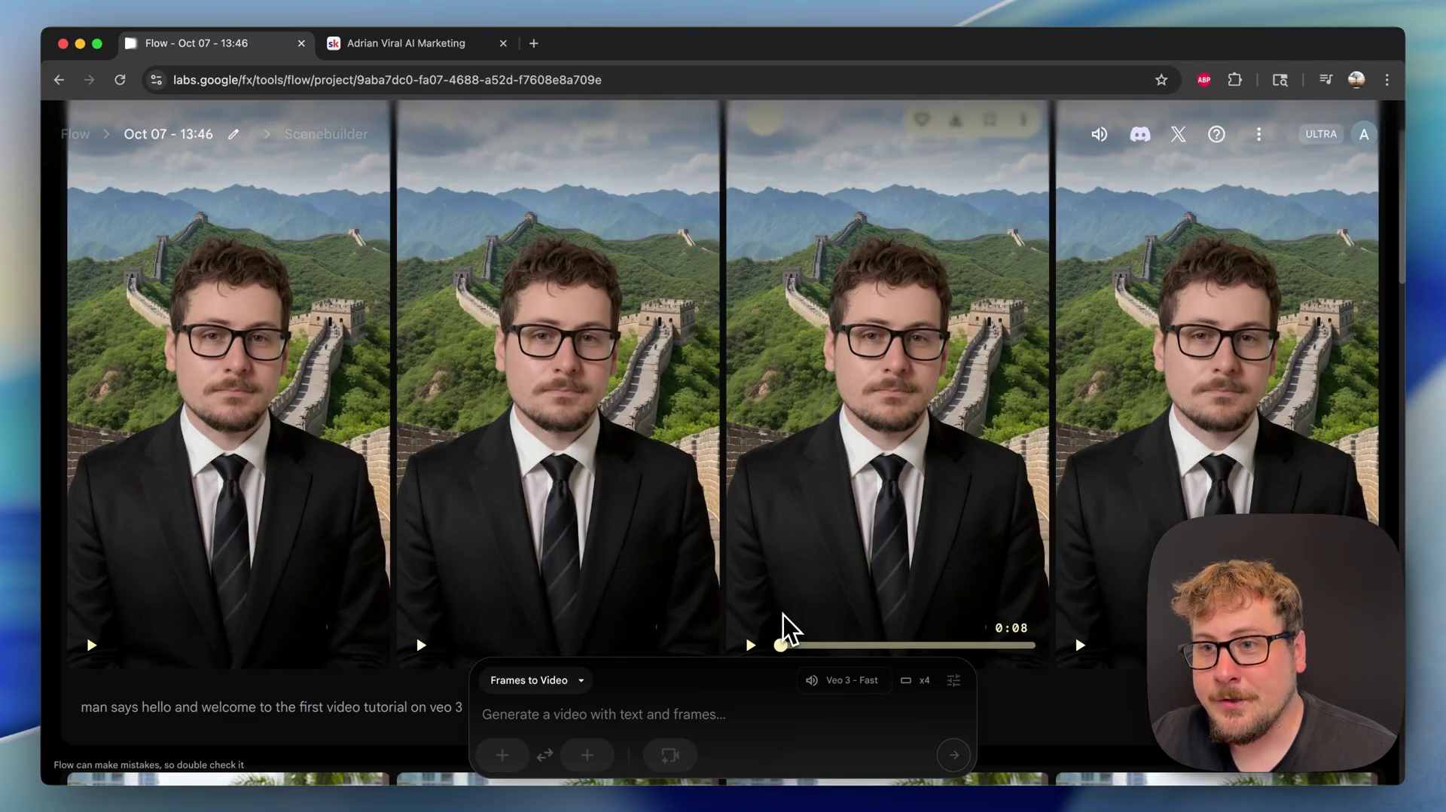
- Use the Great Wall portrait as the first frame, then go to the Skool community tab
left_click(502, 755)
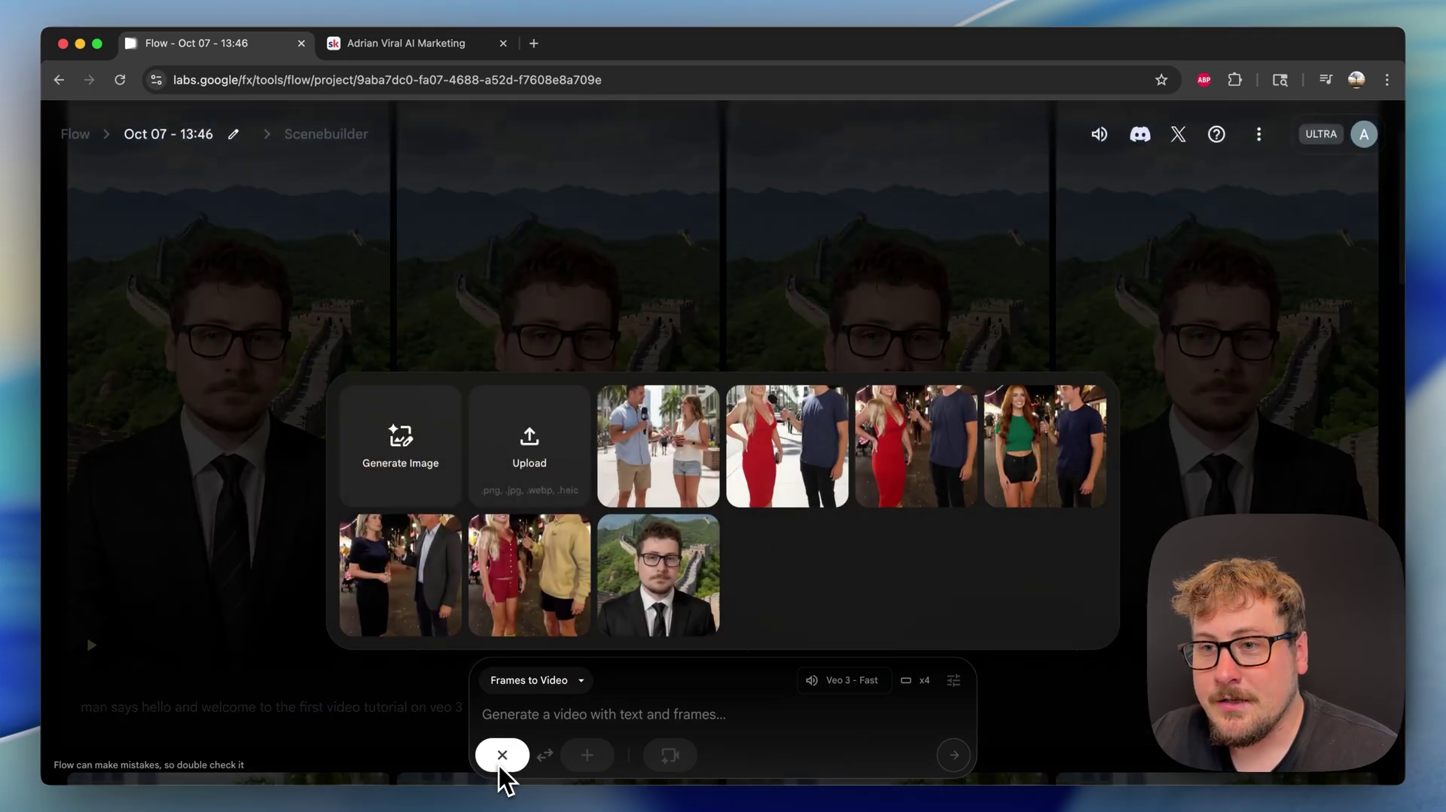
left_click(685, 606)
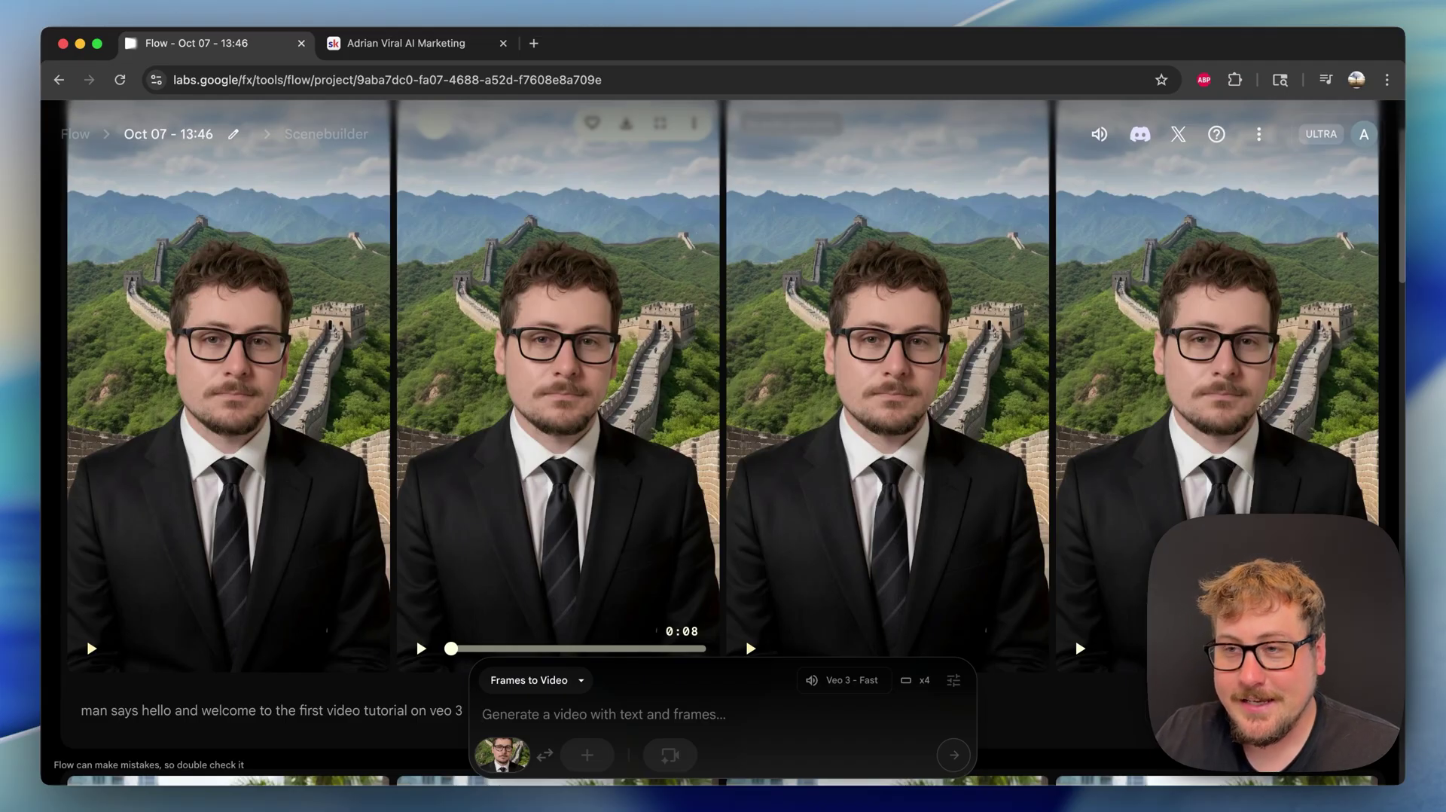
left_click(449, 45)
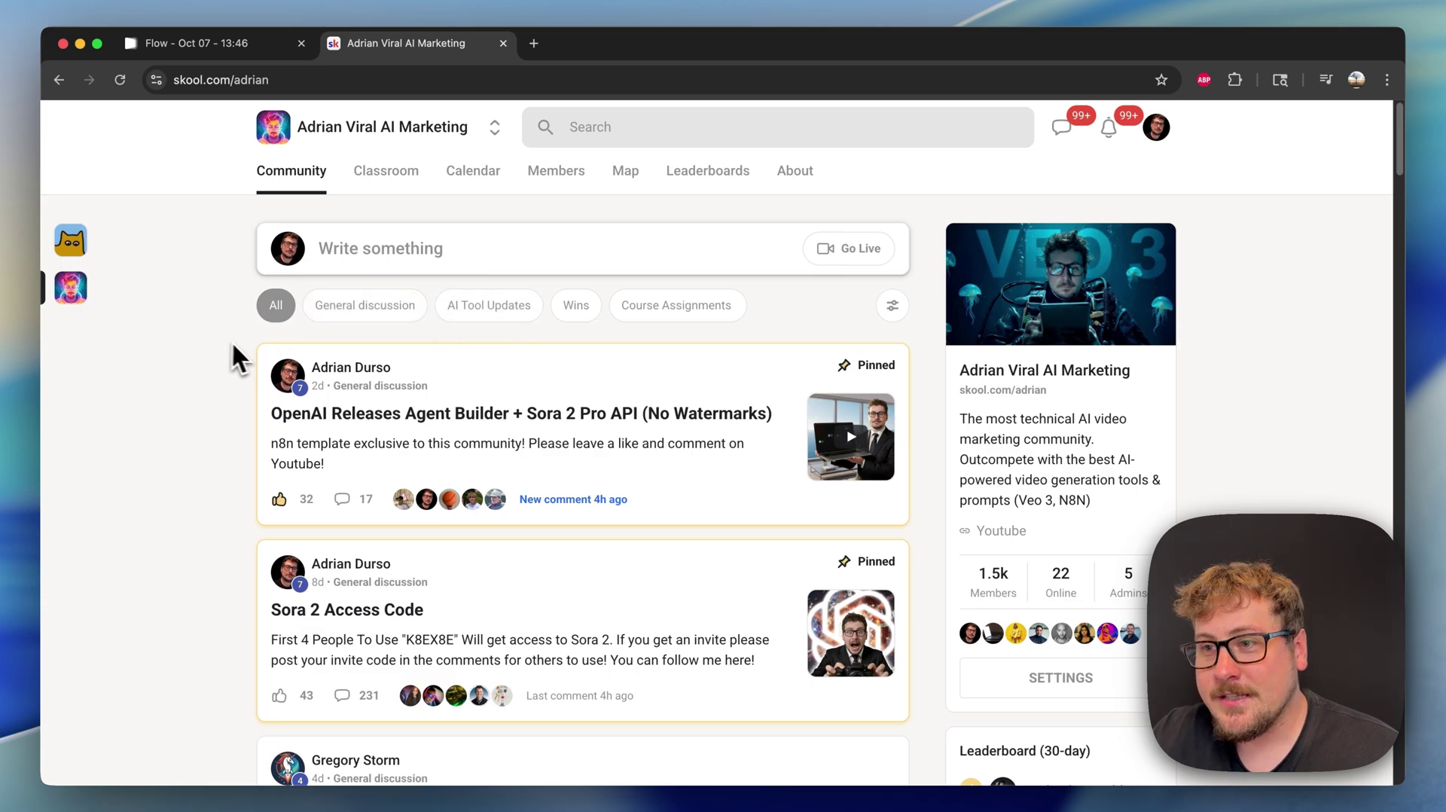
scroll(241, 341, "down", 1)
scroll(232, 357, "up", 1)
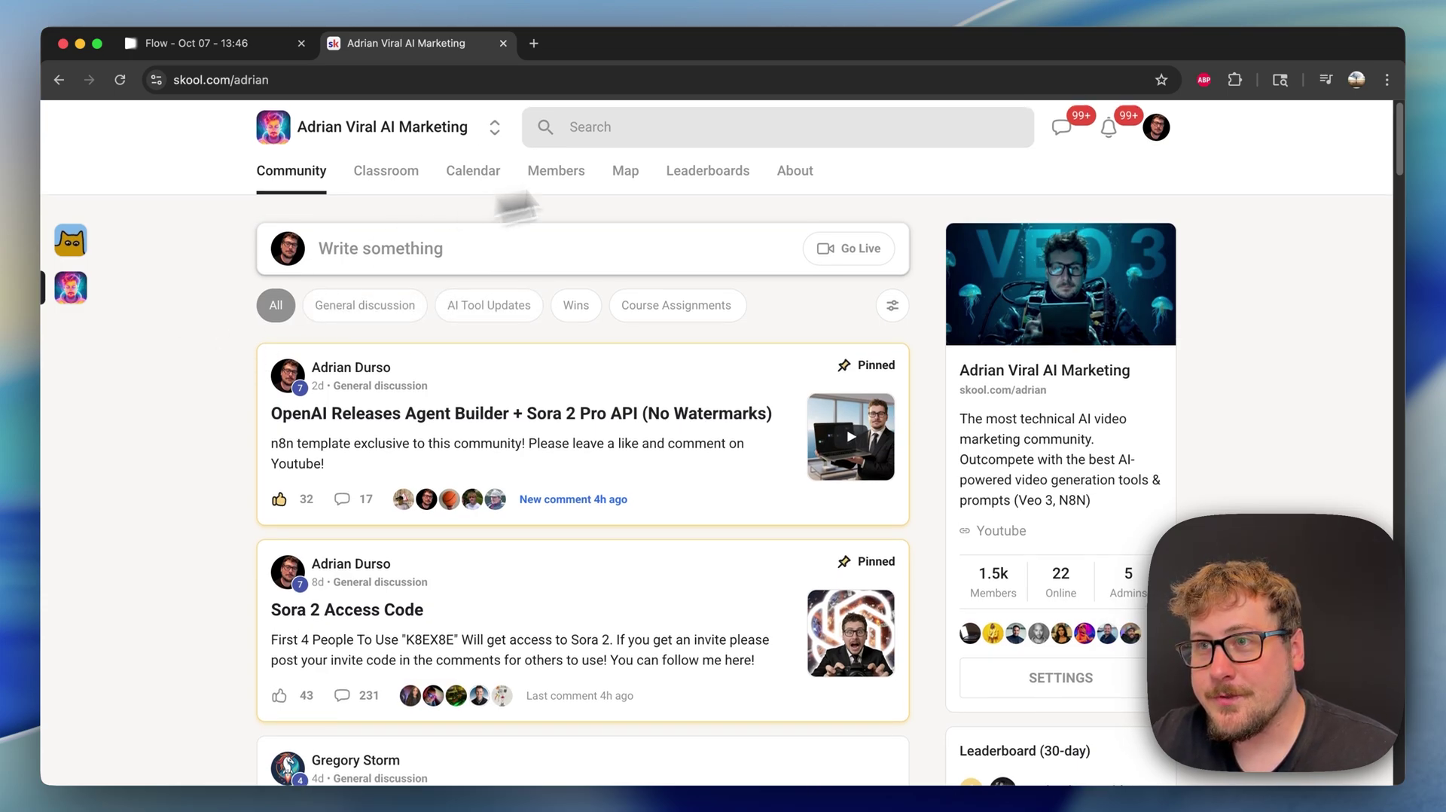
left_click(784, 173)
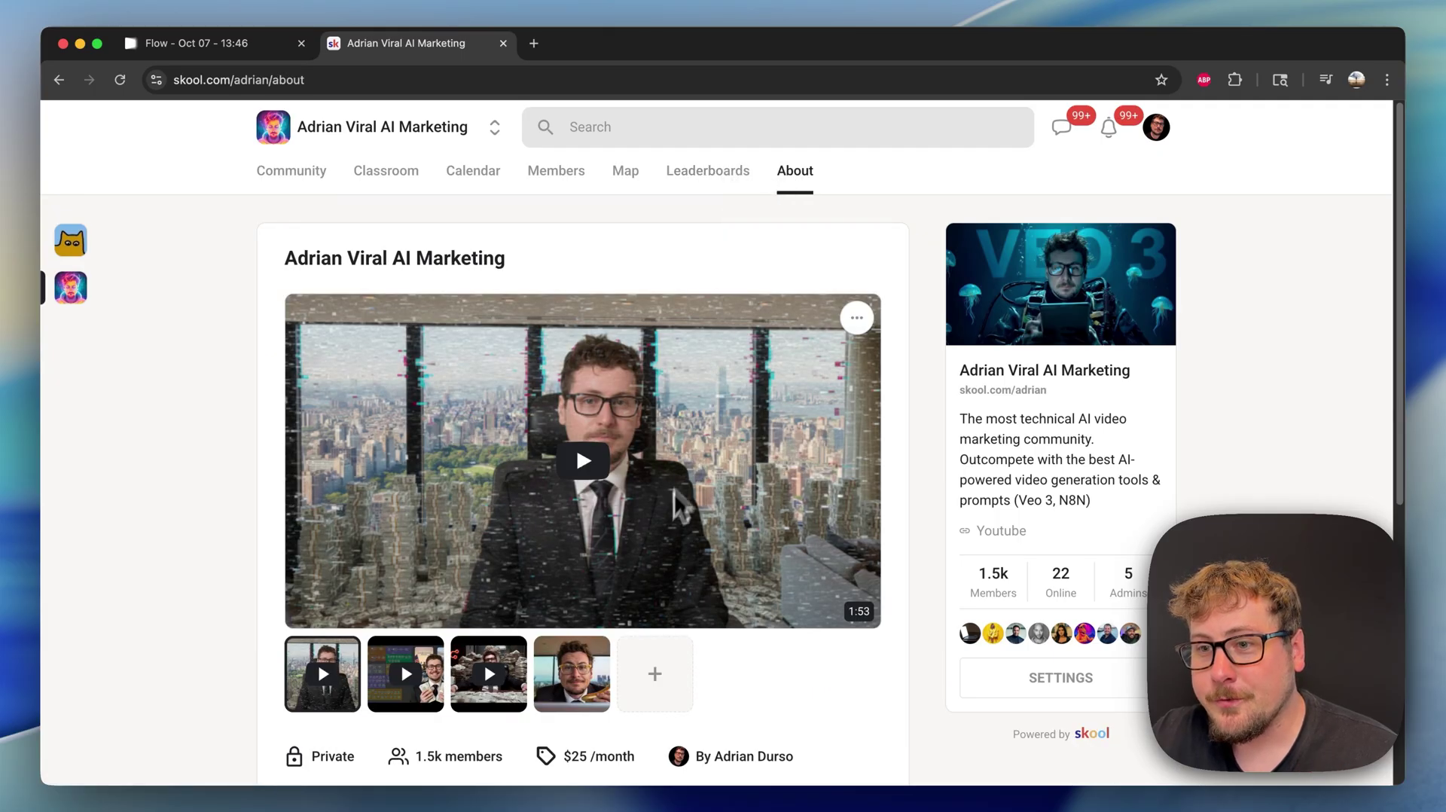
scroll(663, 542, "down", 3)
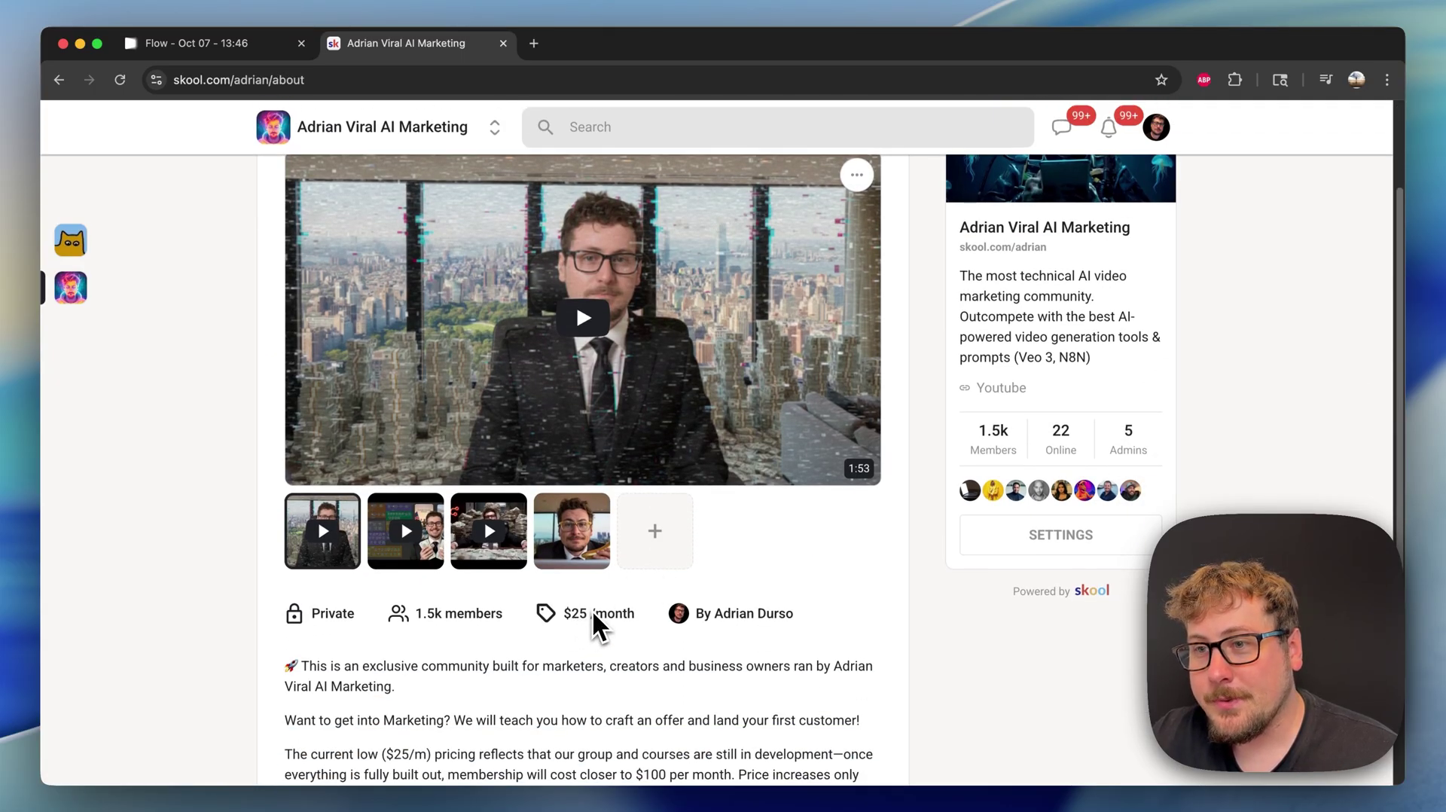
scroll(595, 623, "up", 3)
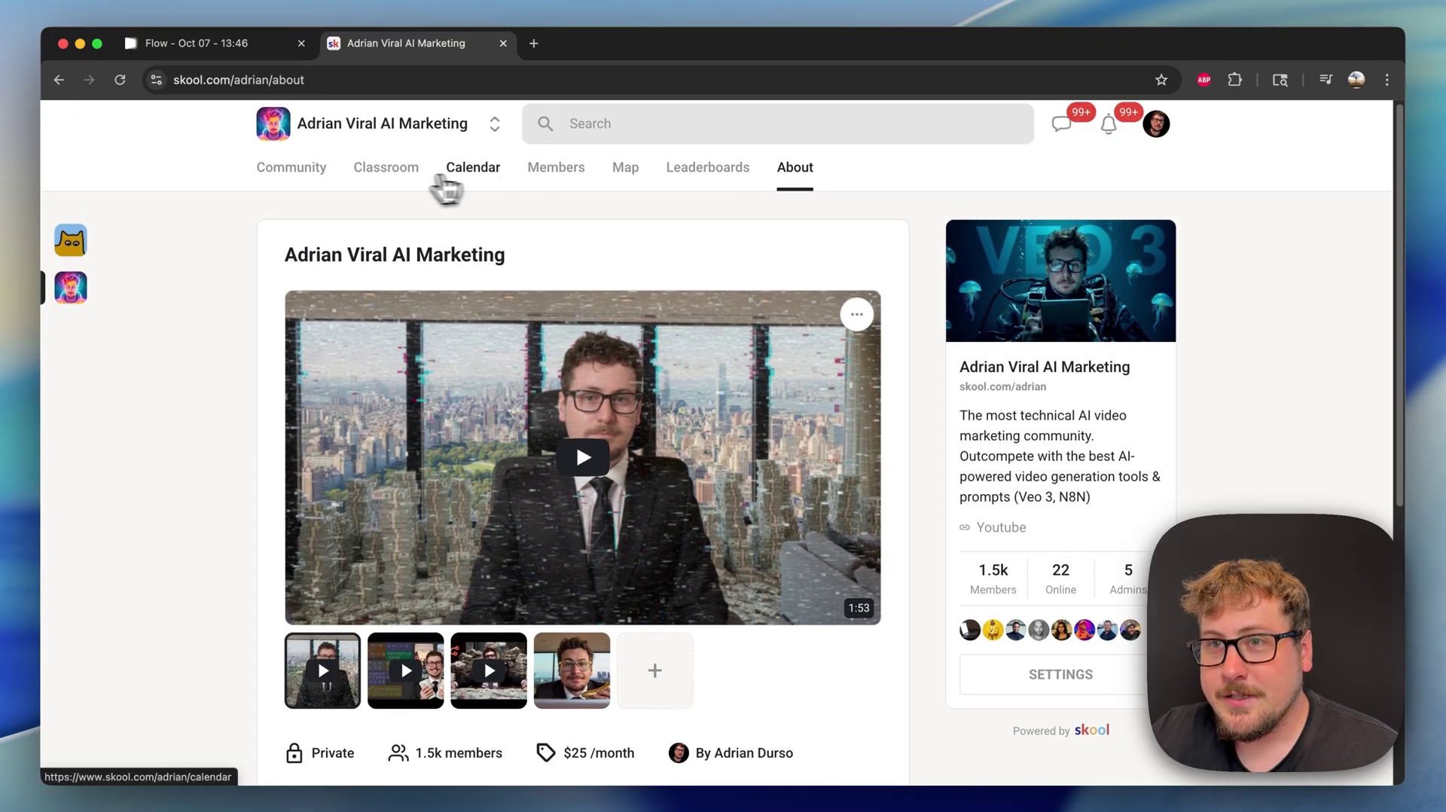
left_click(393, 185)
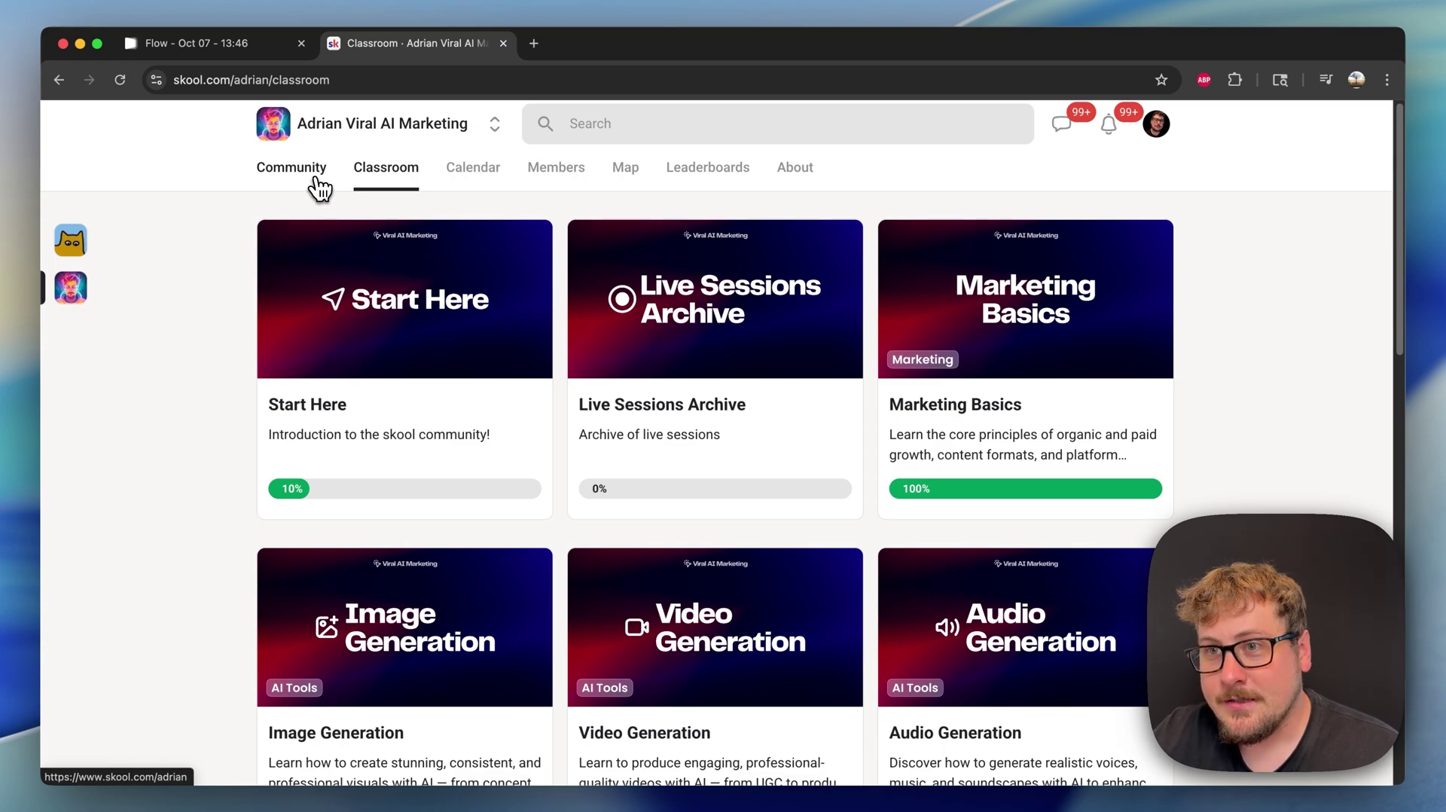
left_click(316, 181)
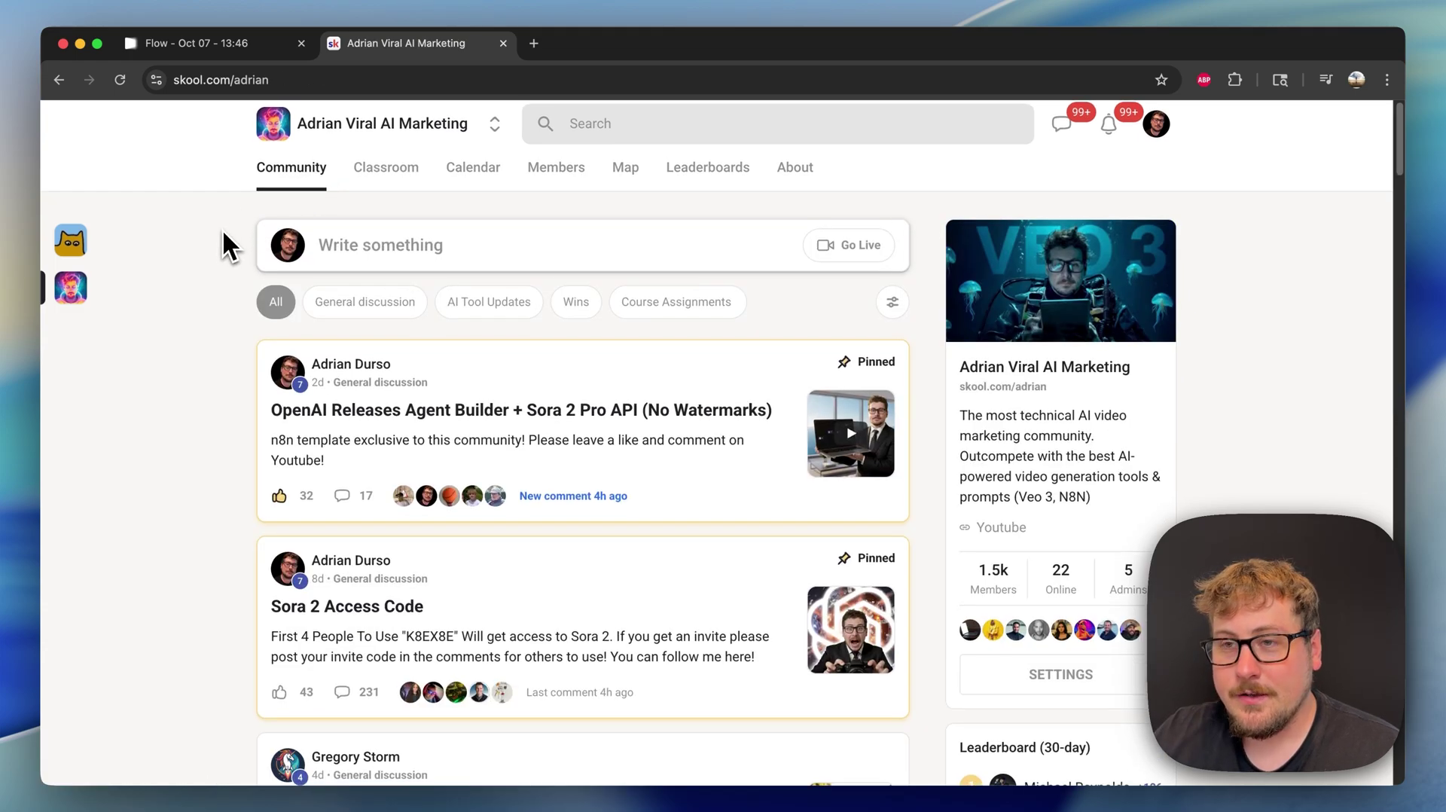